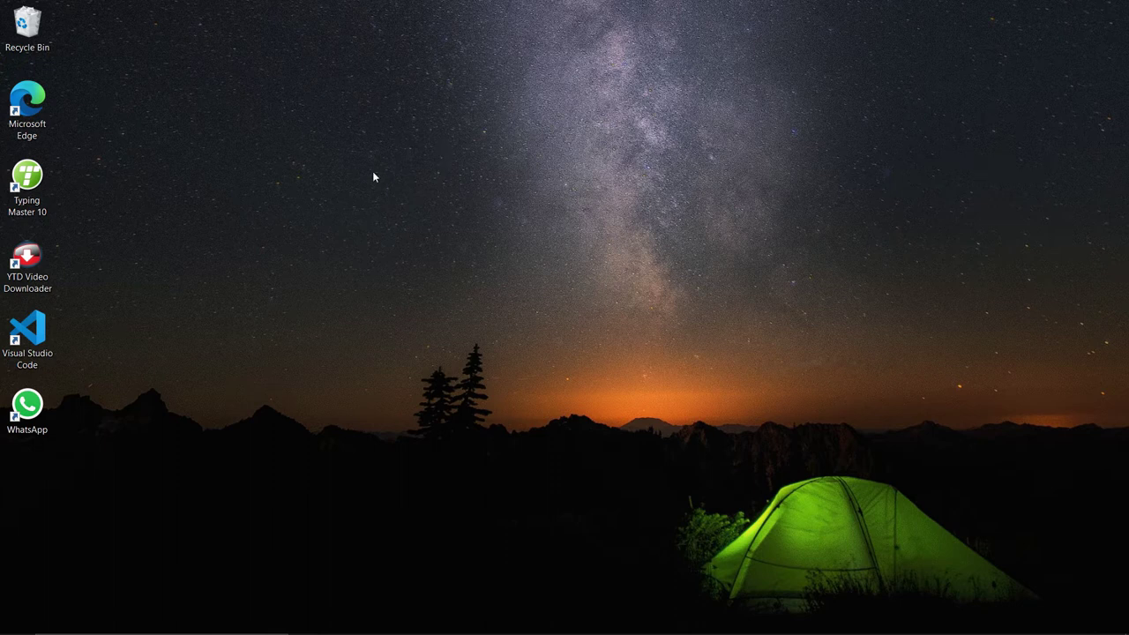
right_click(264, 134)
left_click(328, 177)
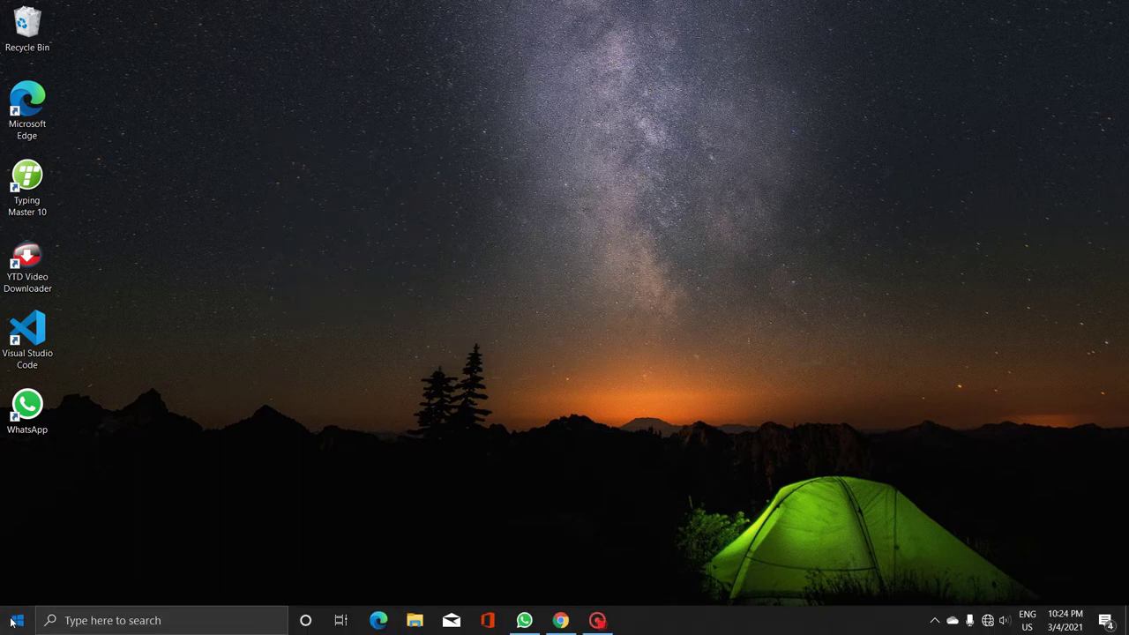
Open Computer Management for This PC in a maximized window and show Disk Management
left_click(17, 620)
type("th")
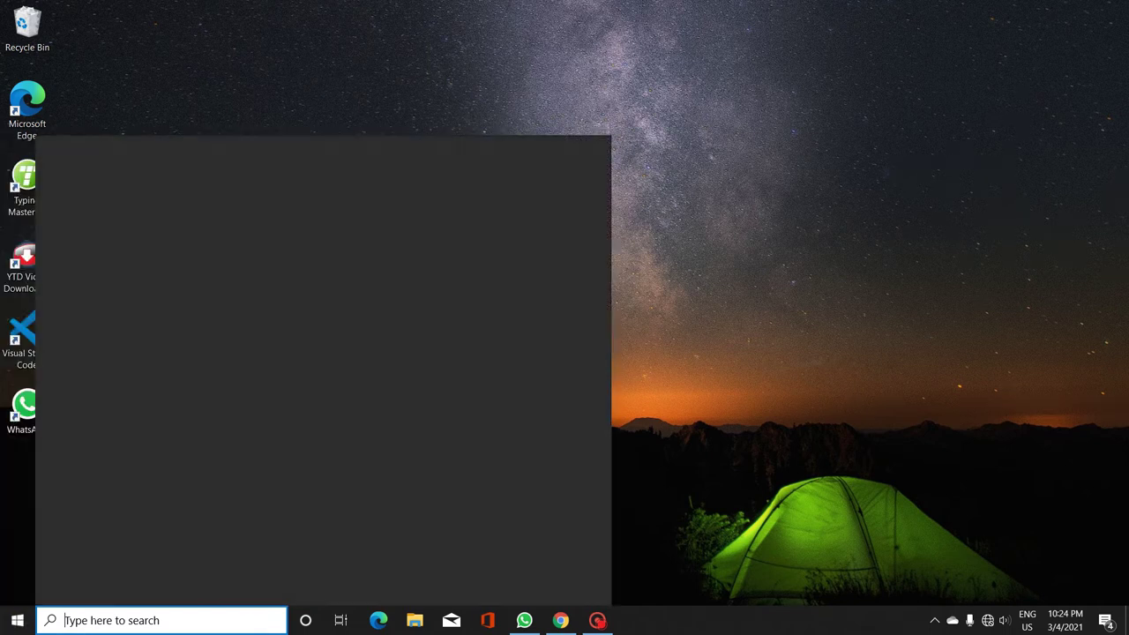
type("i")
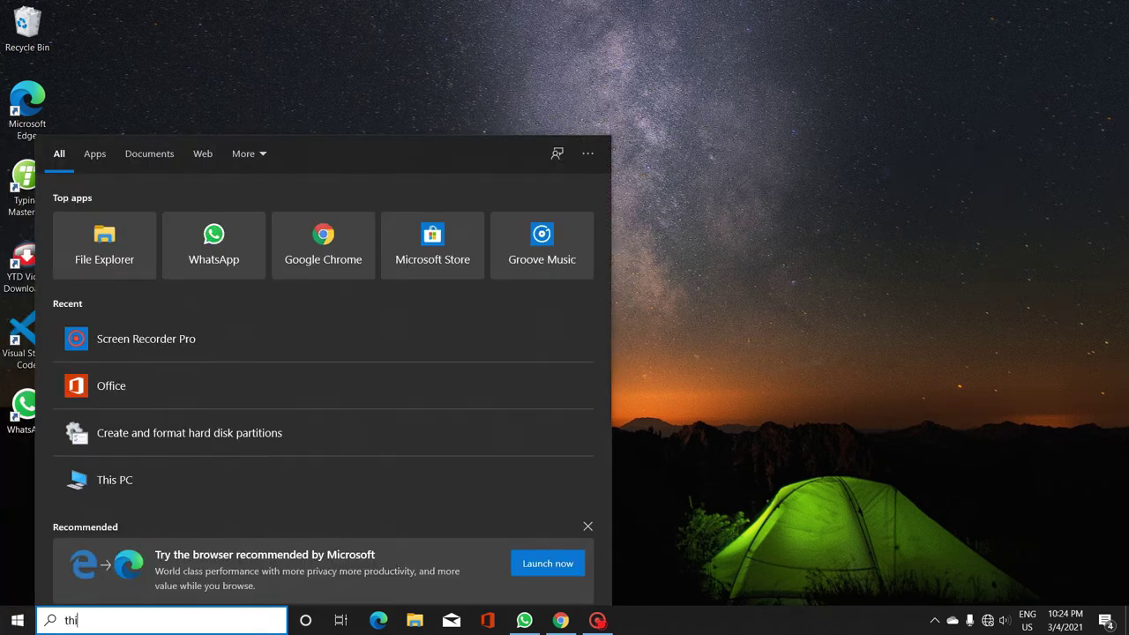
type("s")
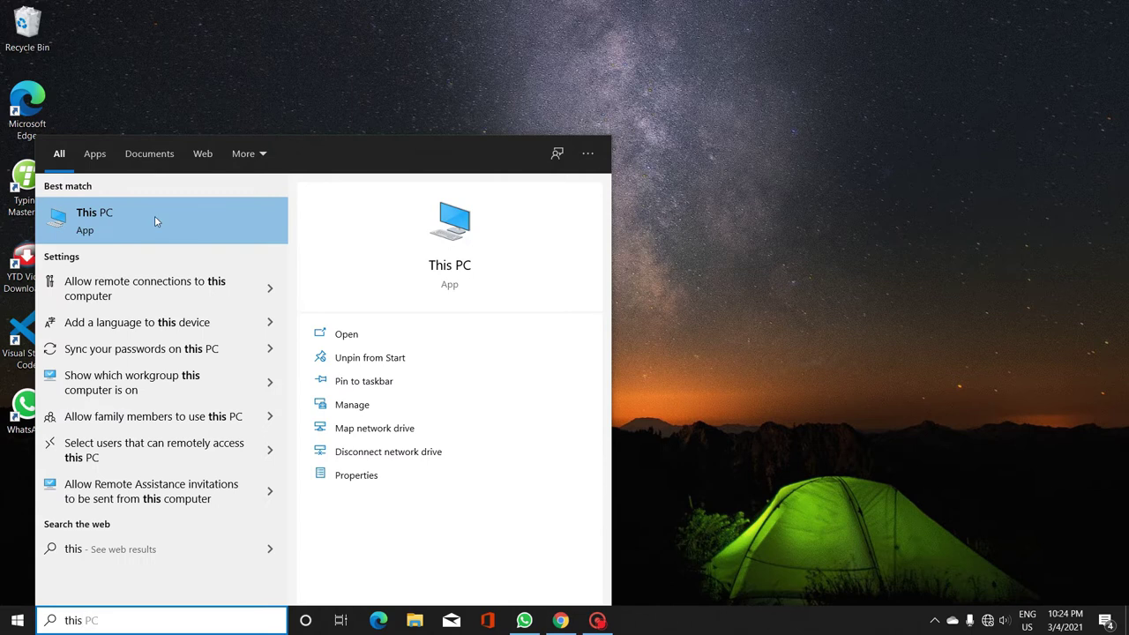
right_click(156, 221)
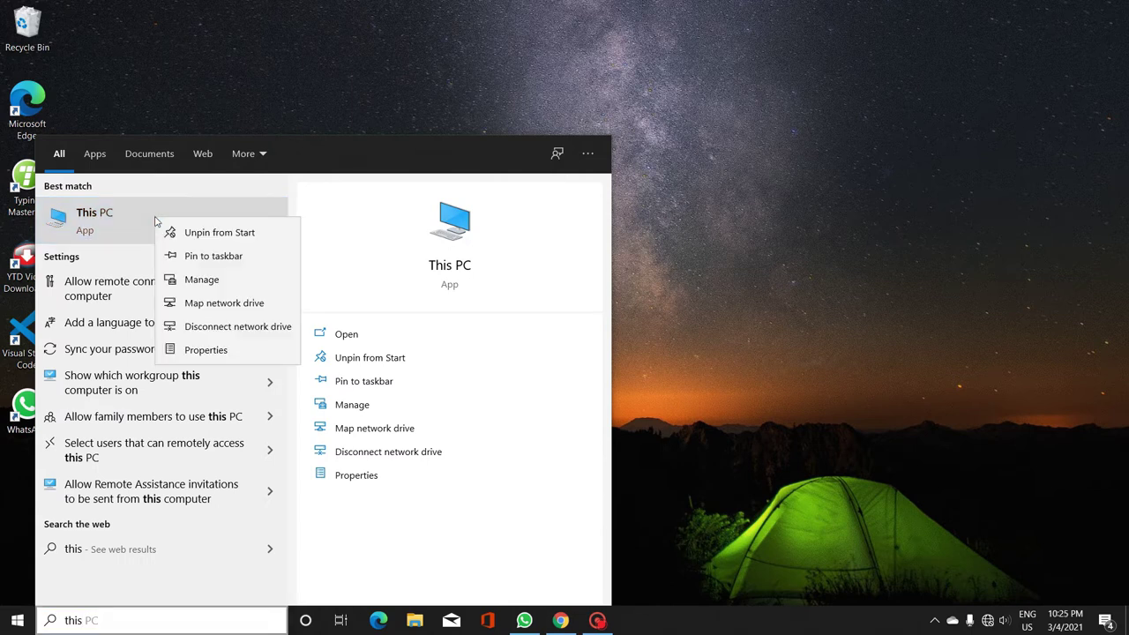
left_click(204, 281)
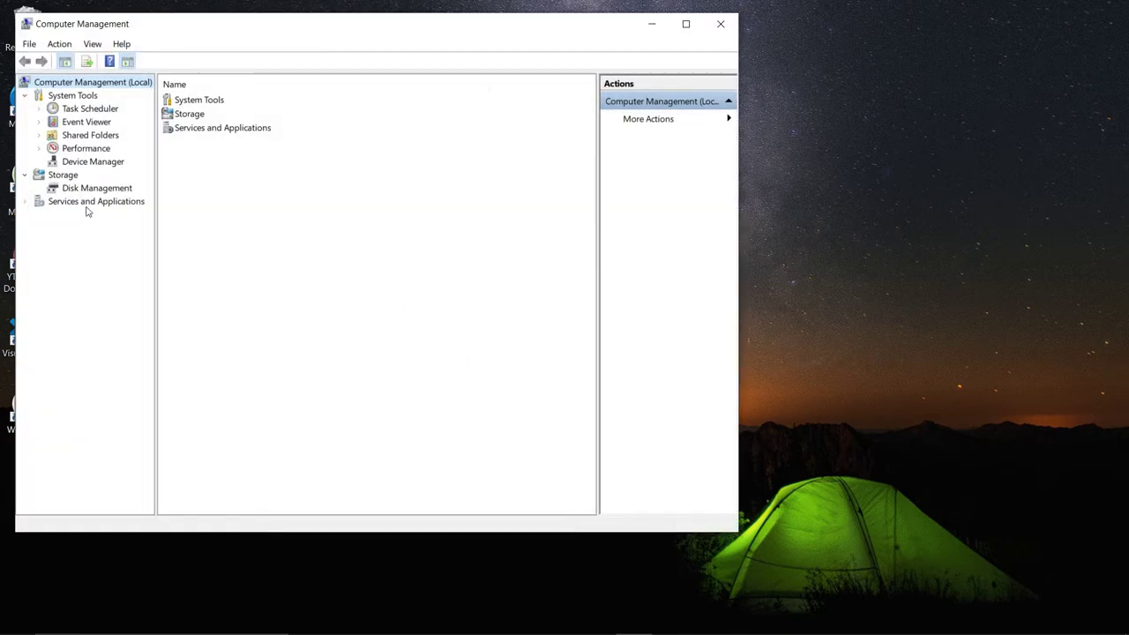
left_click(688, 24)
left_click(77, 170)
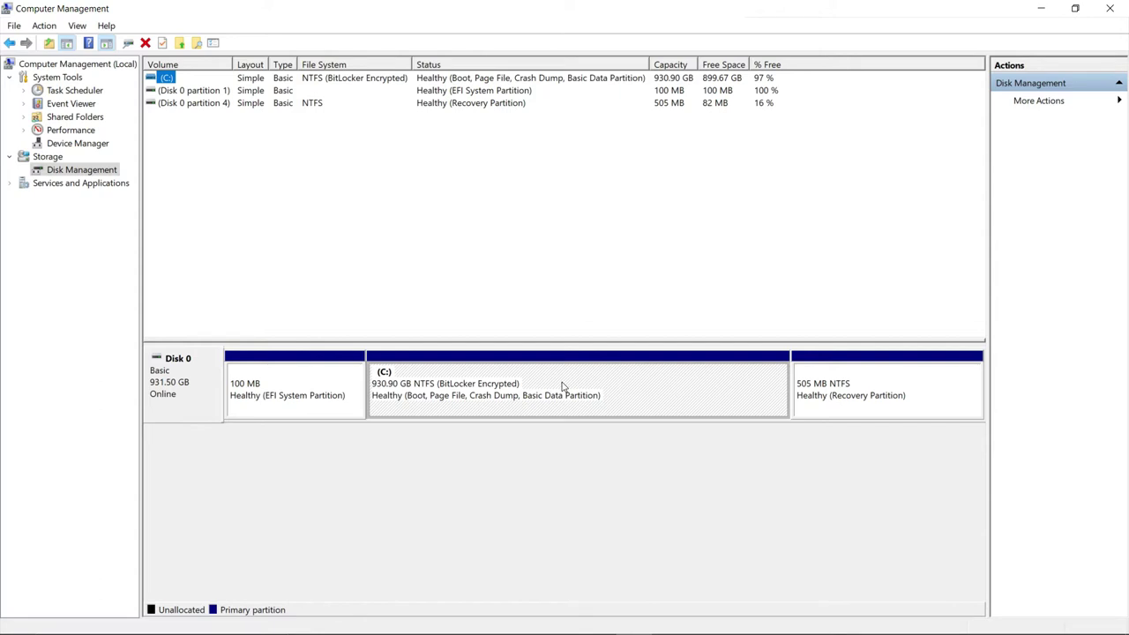
Shrink the C: volume on Disk 0 by 593920 MB
right_click(563, 385)
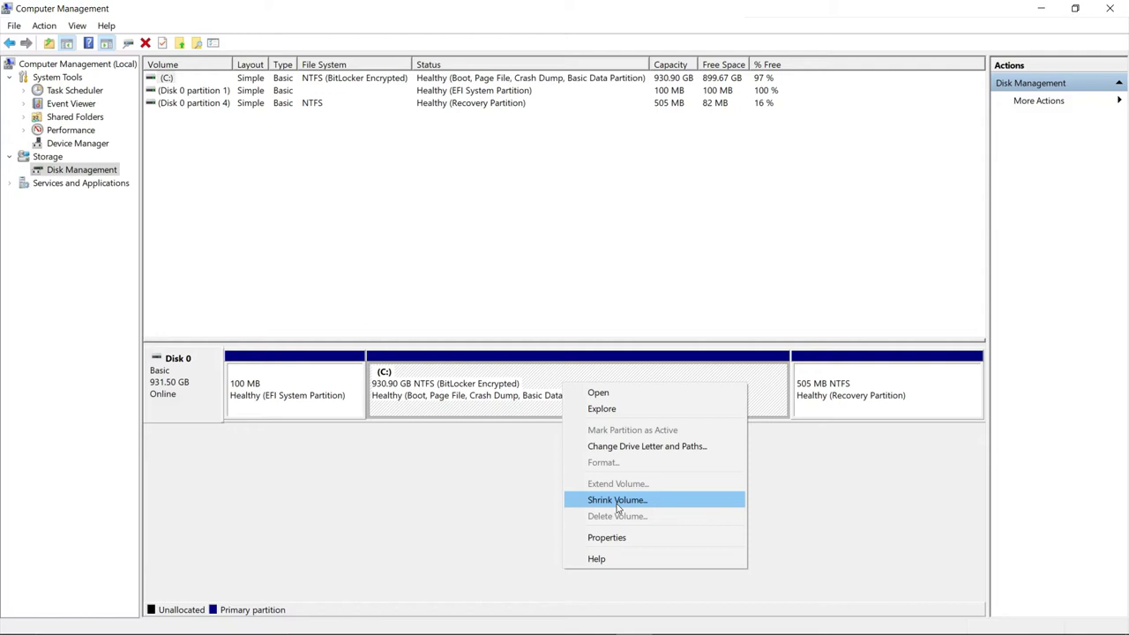
left_click(617, 501)
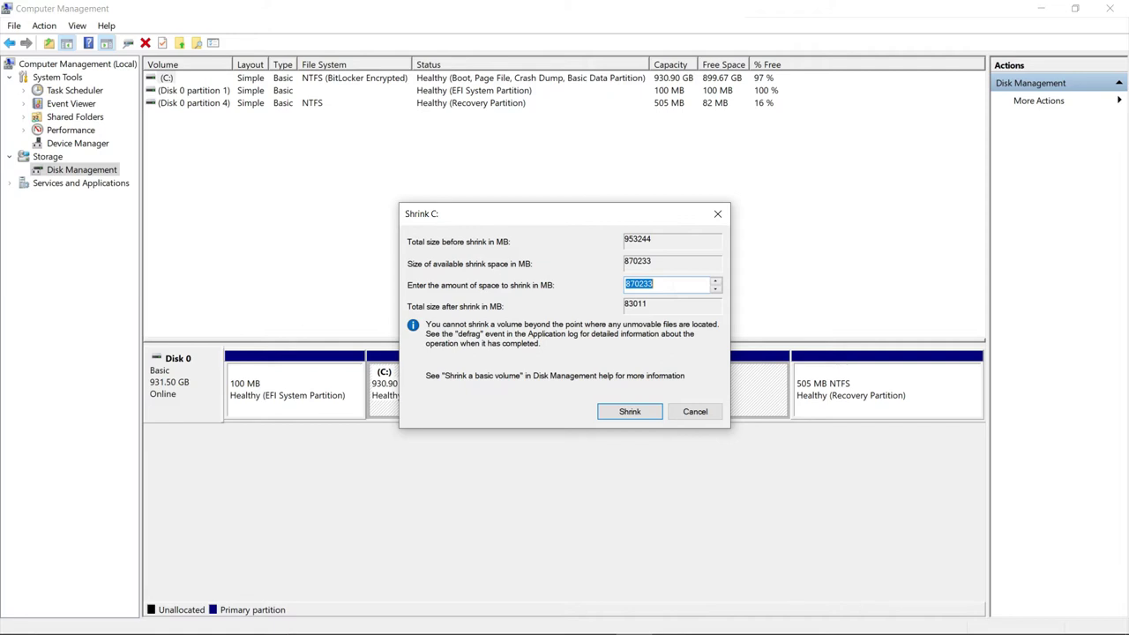
key("BackSpace")
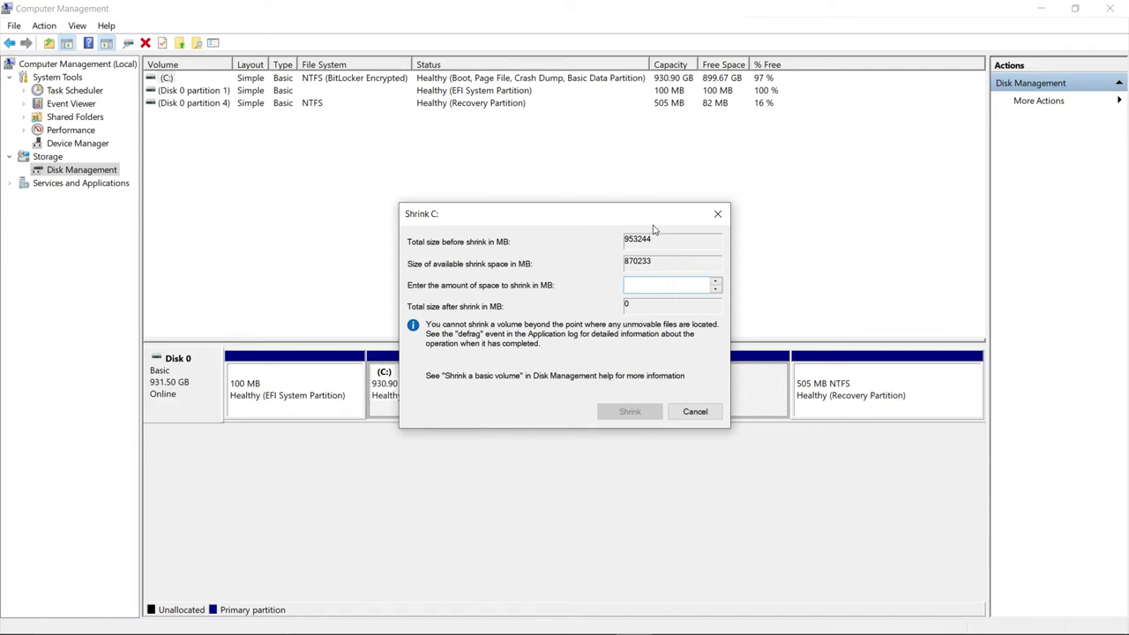
left_click_drag(641, 217, 650, 118)
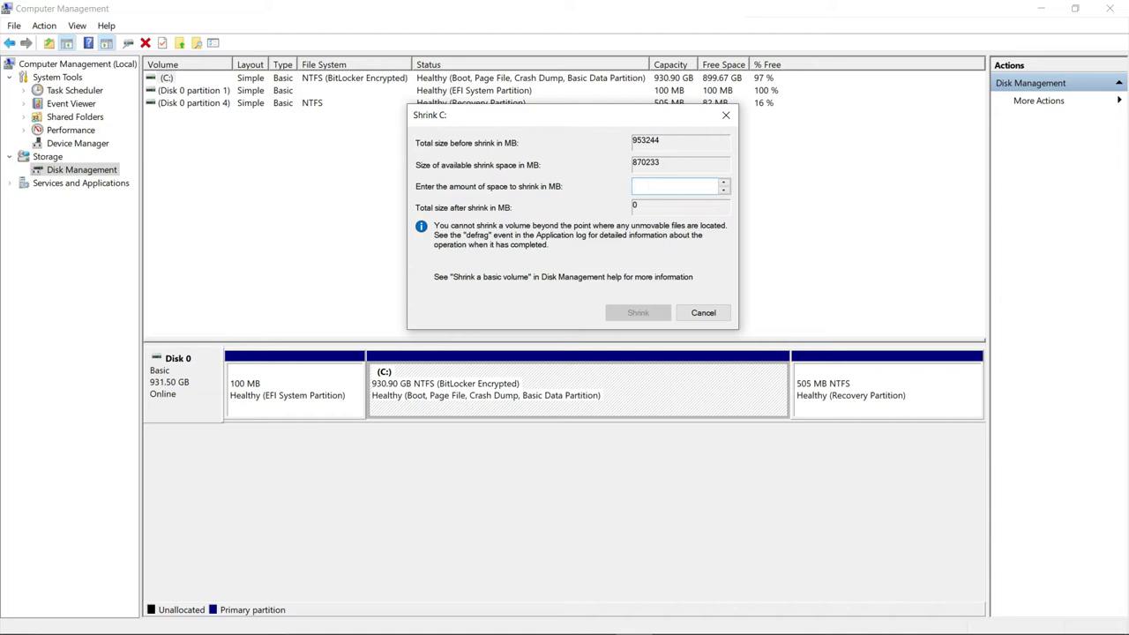
type("593920")
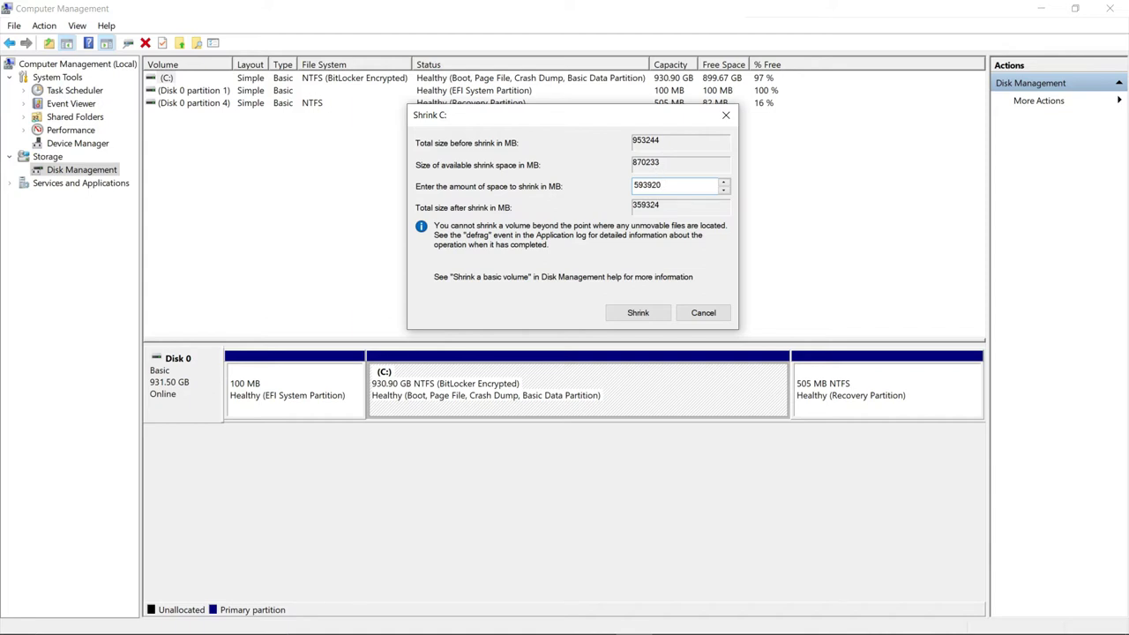
left_click(639, 313)
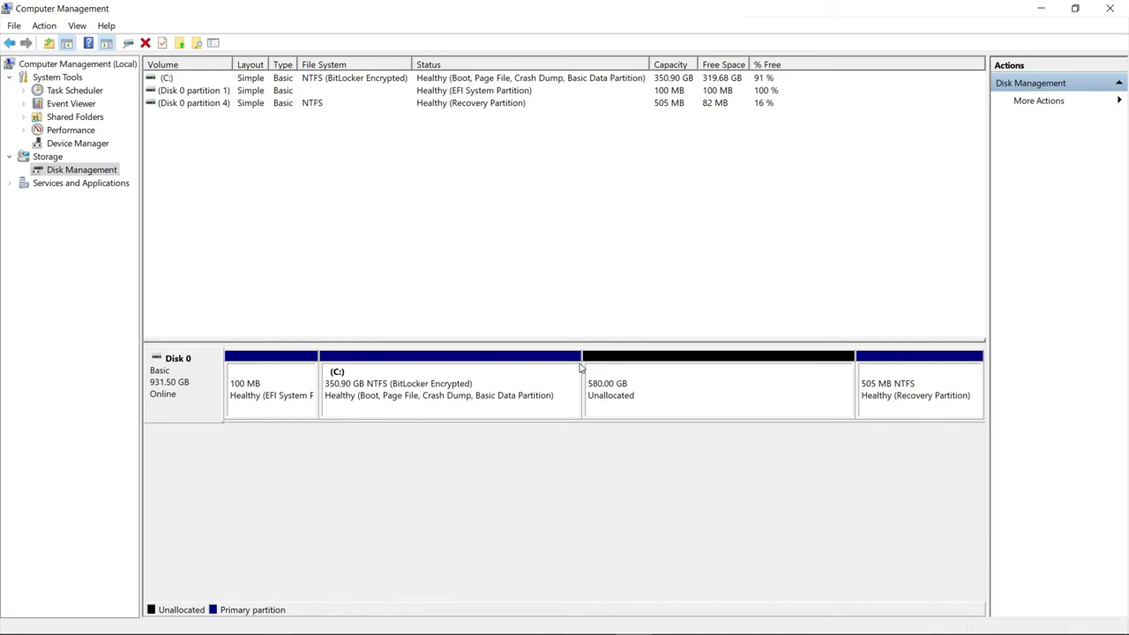
Start a new simple volume in the unallocated space, using the full 593920 MB and drive letter D
right_click(713, 401)
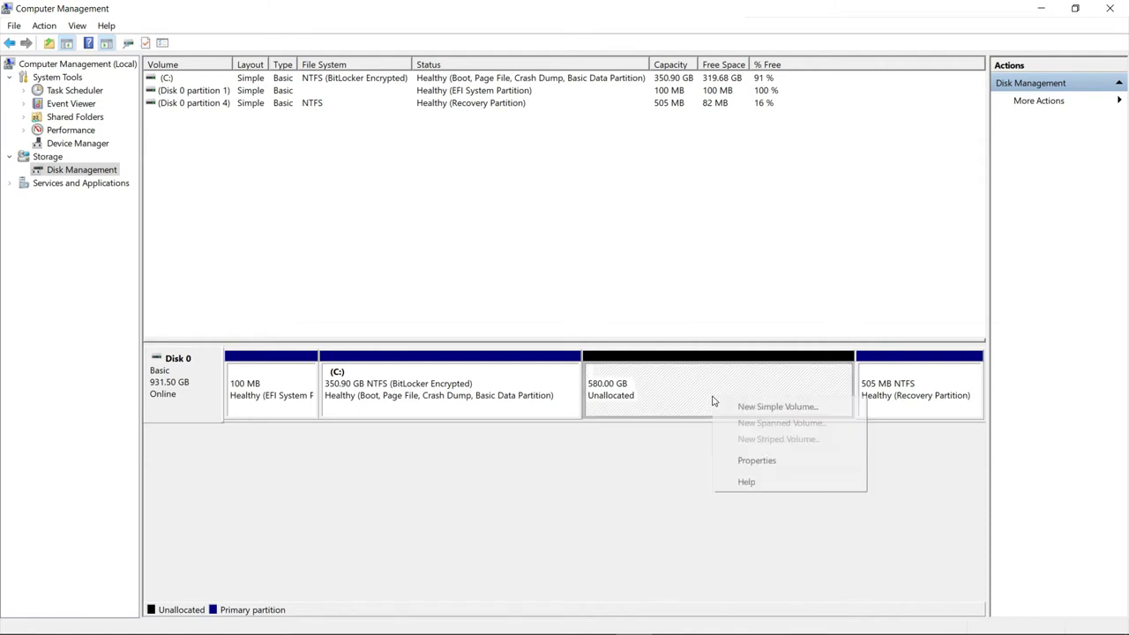
left_click(764, 408)
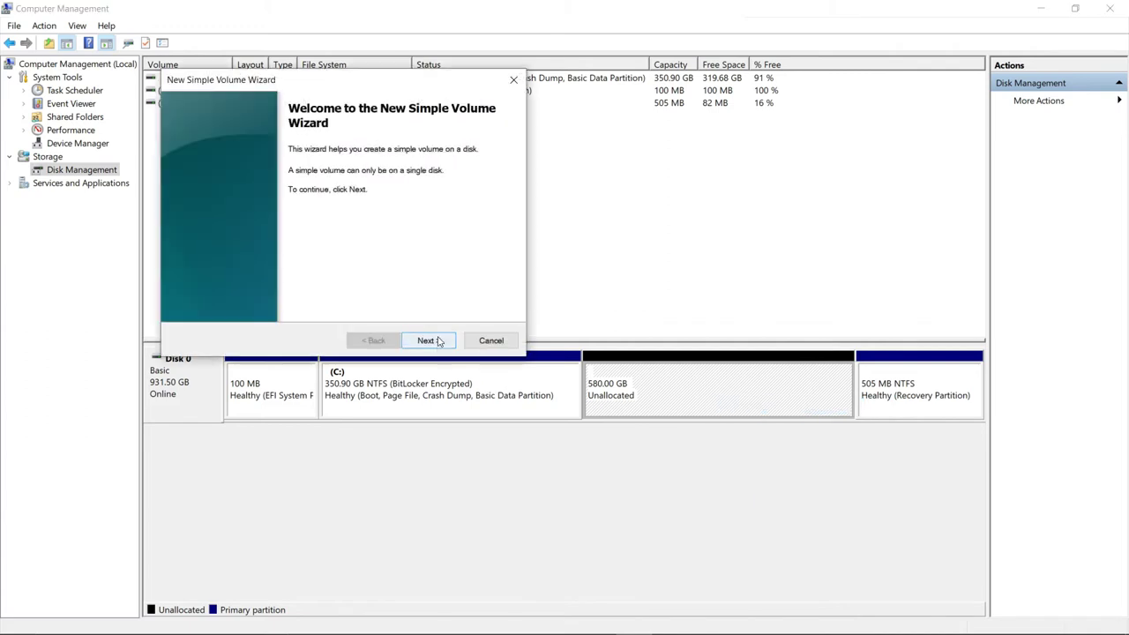
left_click(427, 341)
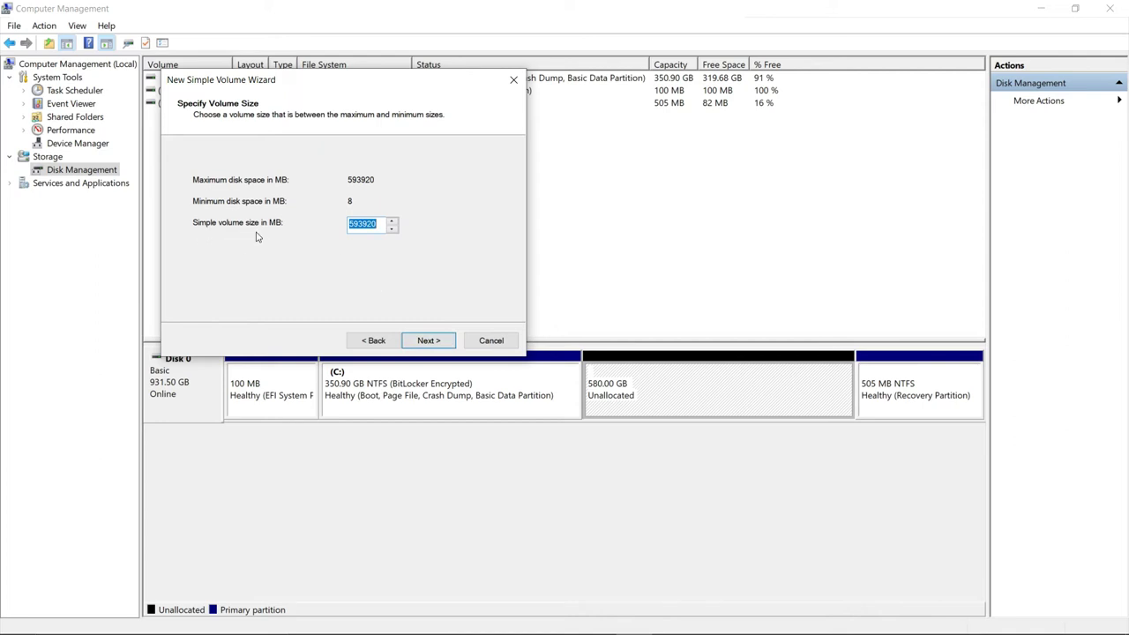
left_click(438, 341)
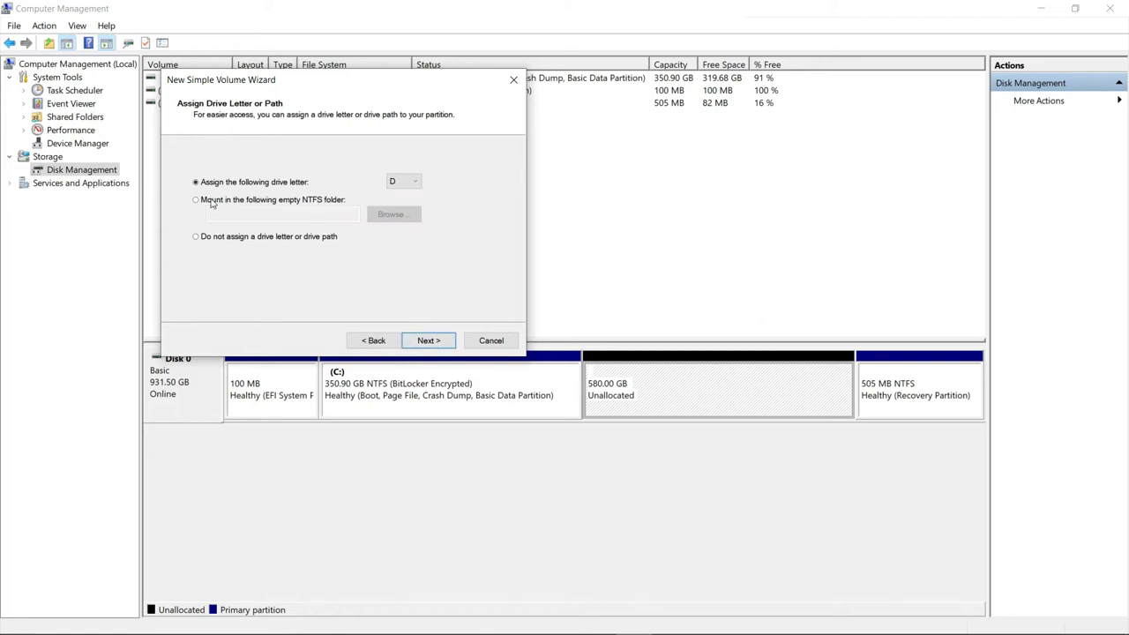
left_click(417, 184)
left_click(417, 184)
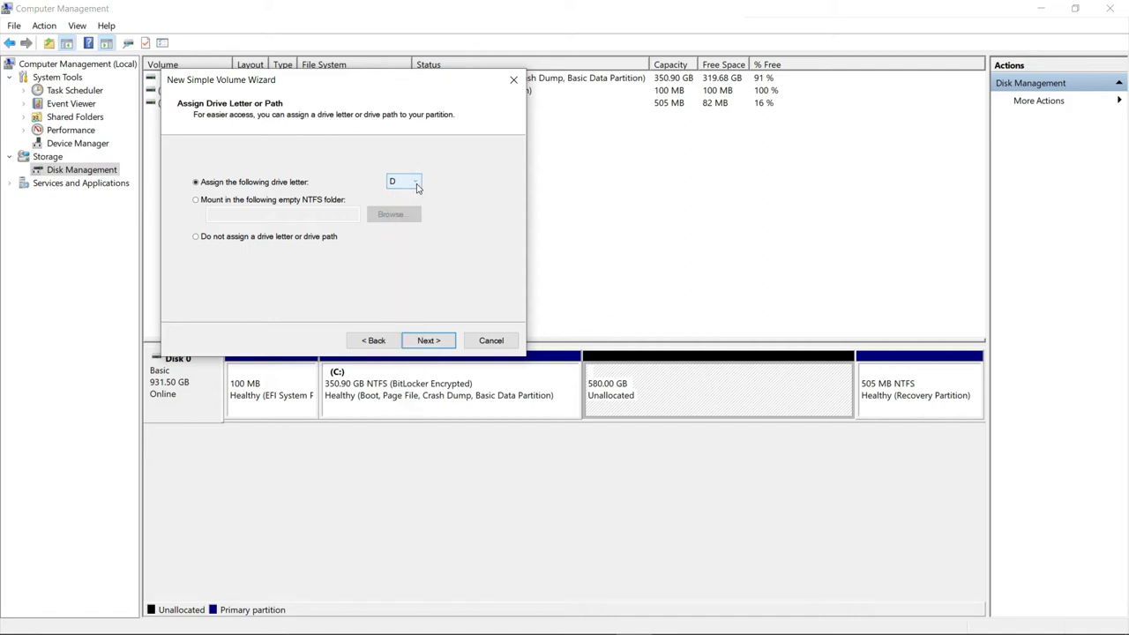
left_click(428, 342)
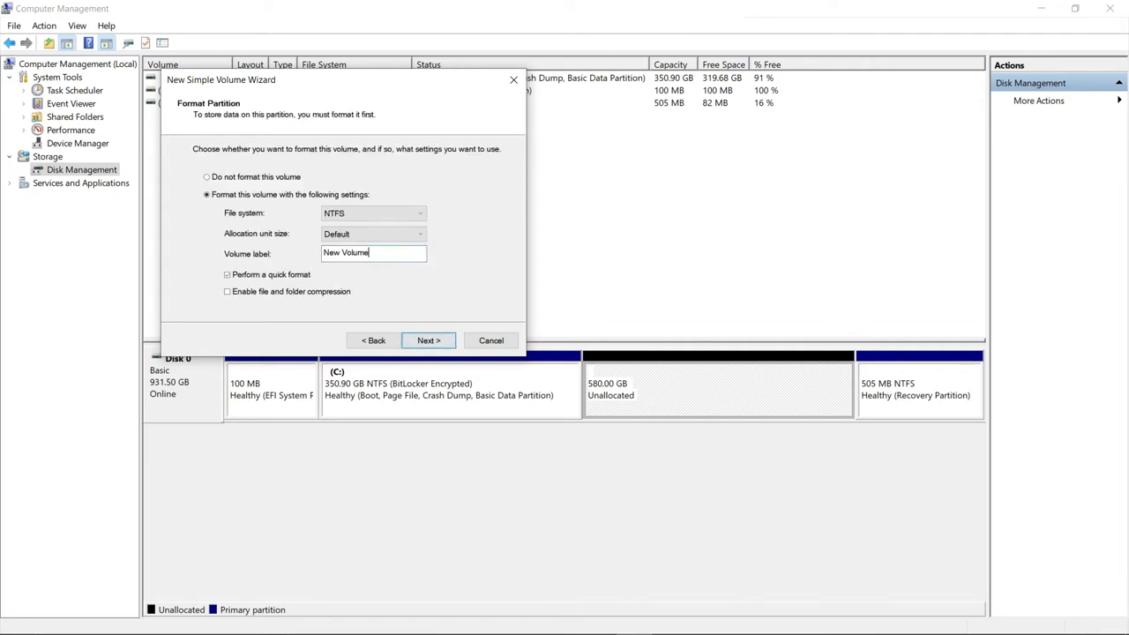
Label the new D: volume with the owner's name, keep NTFS with quick format, and finish creating it
key("BackSpace")
key("BackSpace")
key("BackSpace")
key("BackSpace")
key("BackSpace")
key("BackSpace")
key("BackSpace")
key("BackSpace")
key("BackSpace")
type("jha")
key("BackSpace")
key("BackSpace")
key("BackSpace")
type("Jha Jee")
left_click(427, 348)
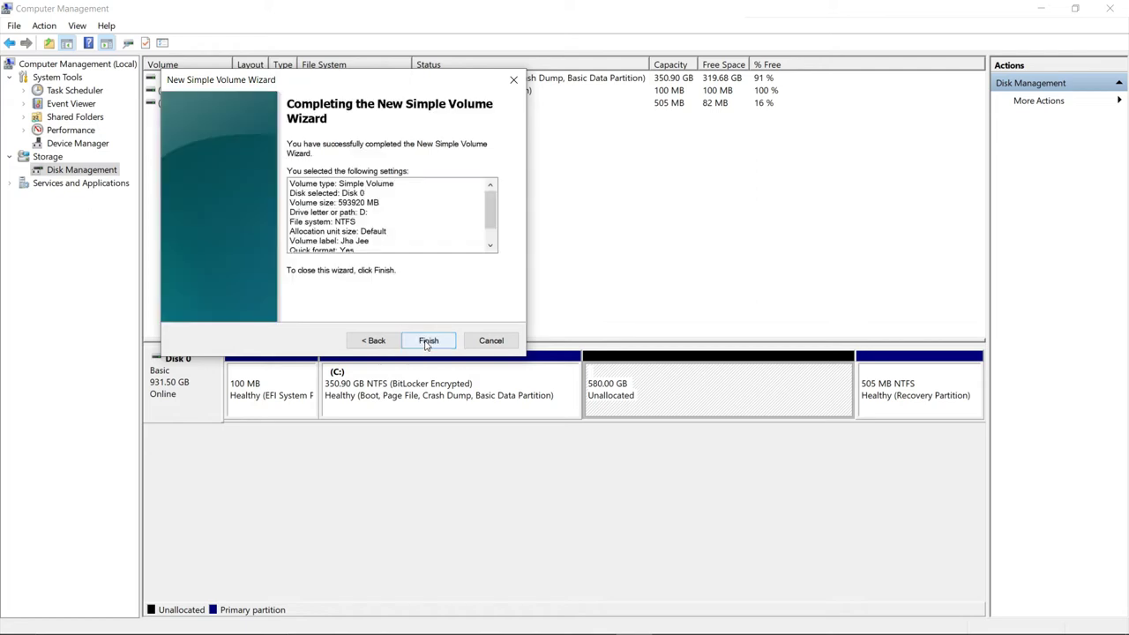
left_click(429, 341)
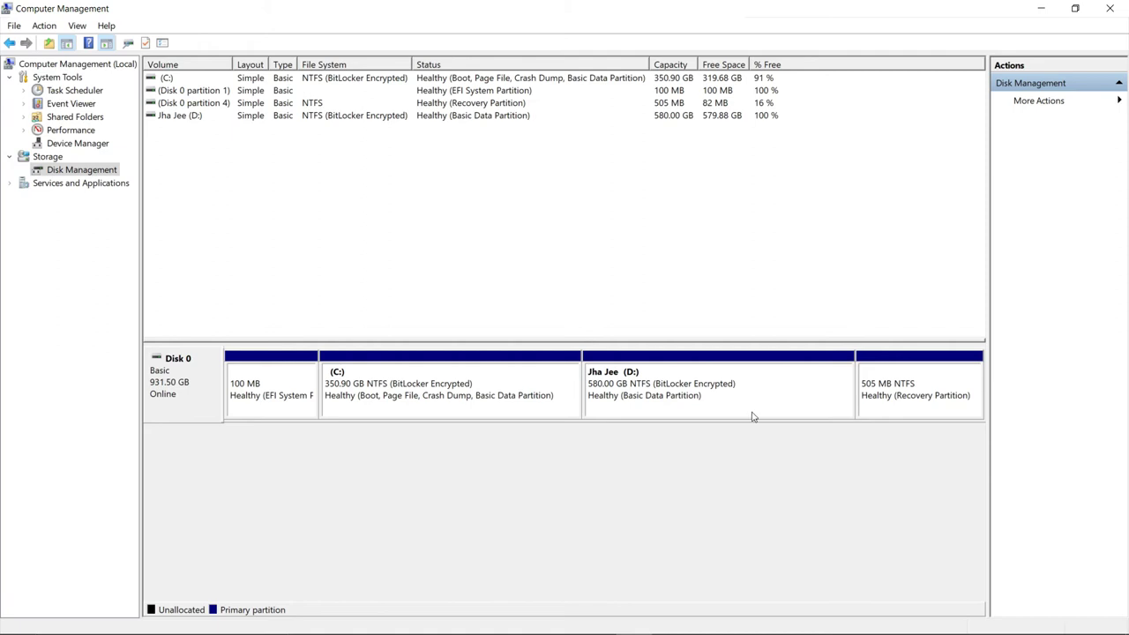
Shrink the D: volume by 296960 MB
right_click(767, 388)
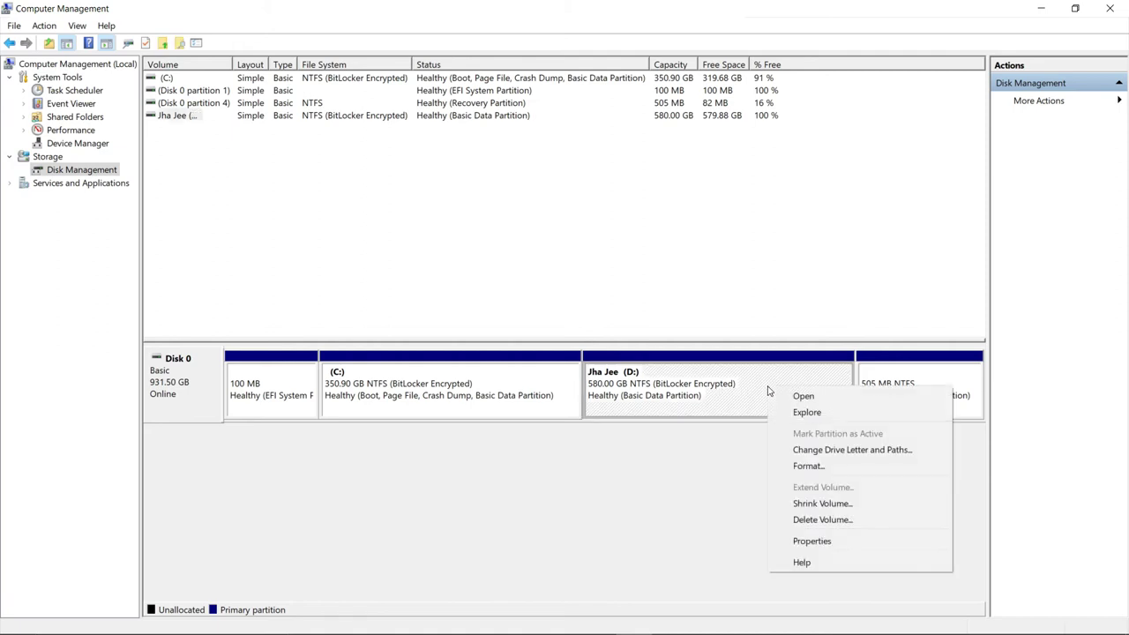
left_click(821, 504)
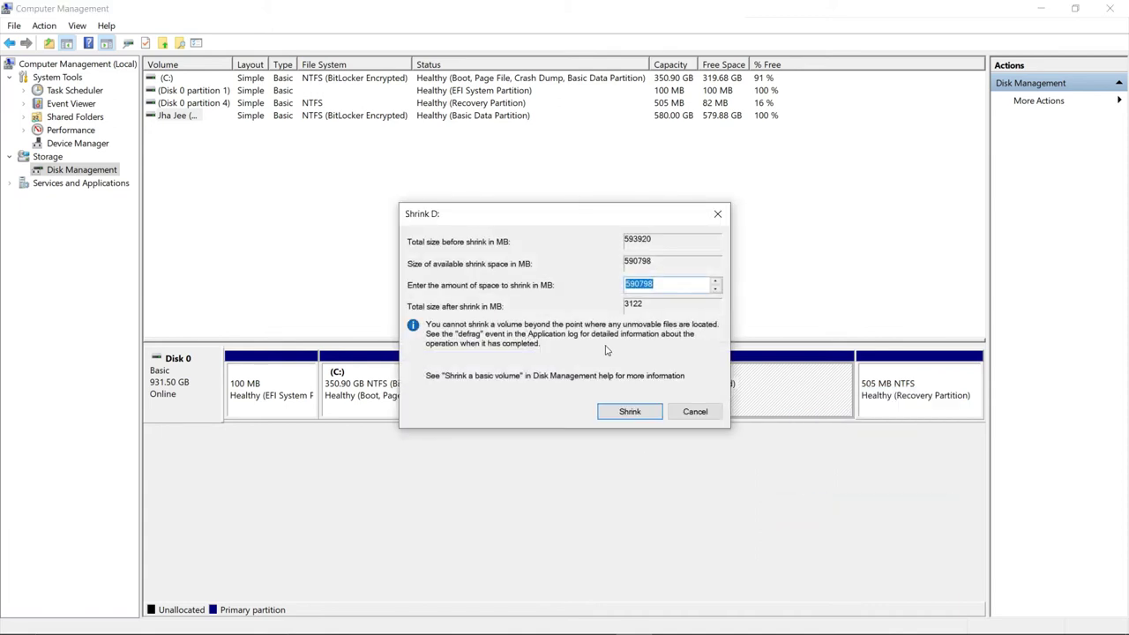
left_click_drag(584, 212, 578, 113)
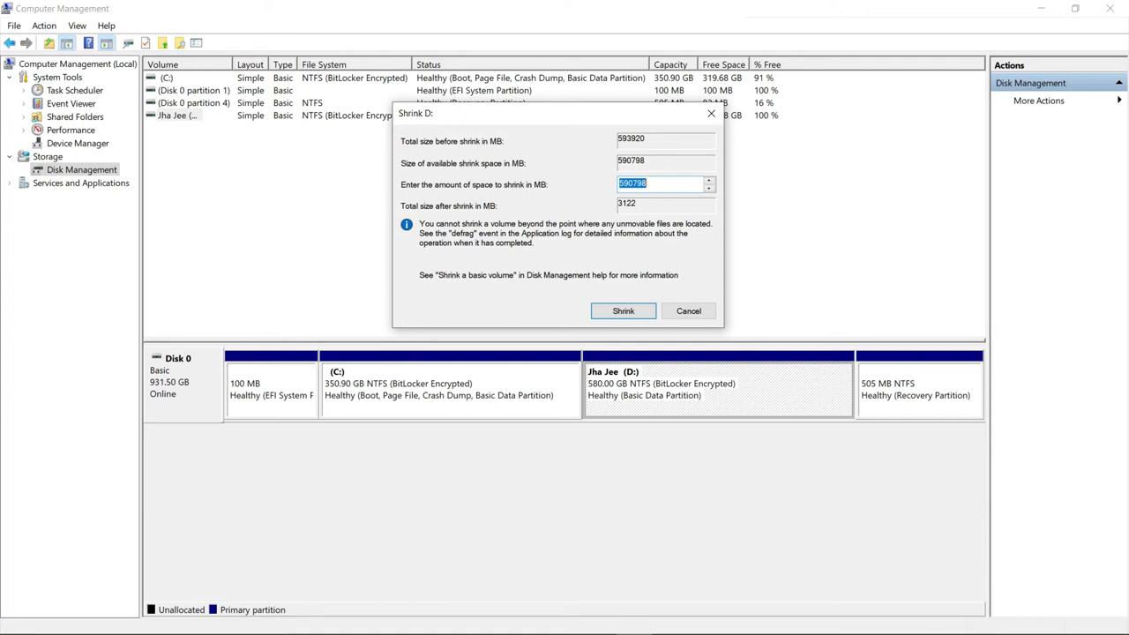
key("BackSpace")
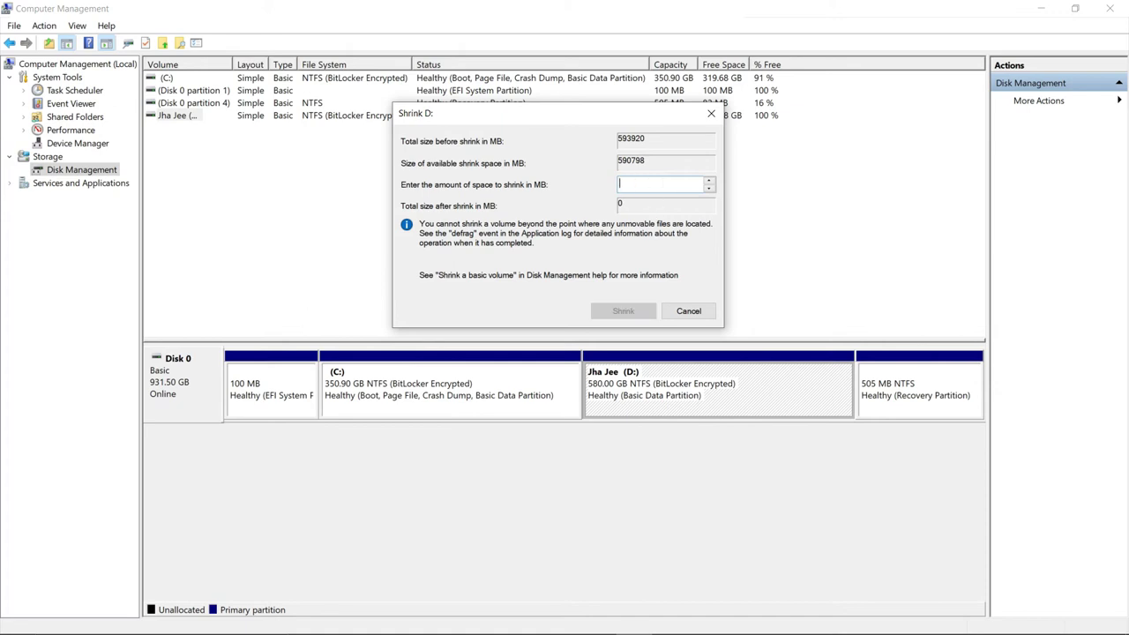
type("296")
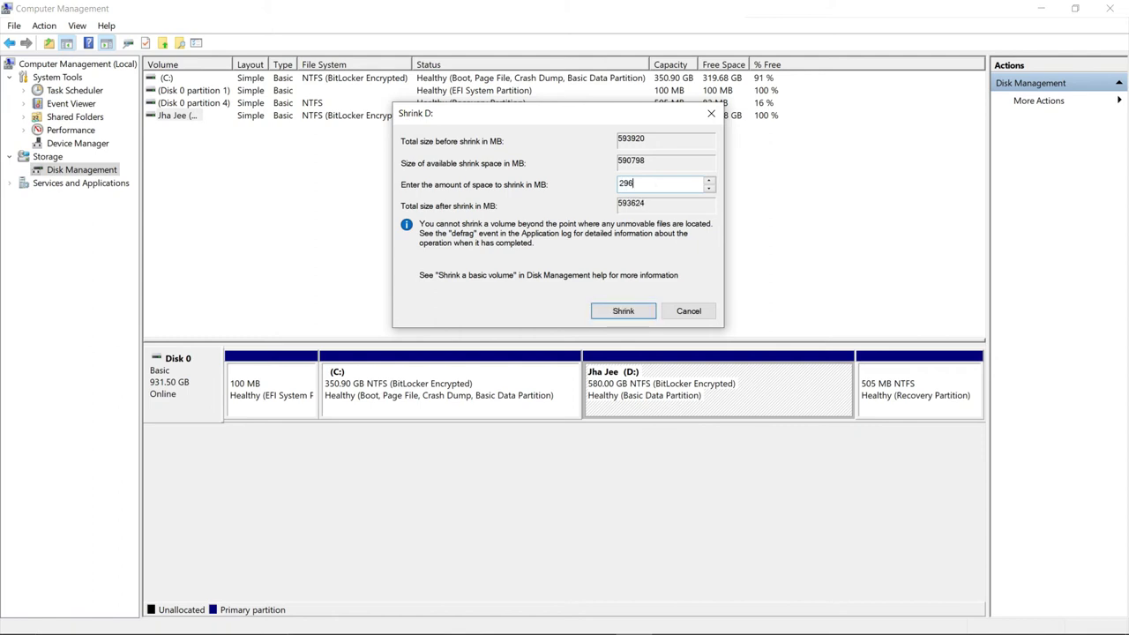
type("960")
left_click(634, 311)
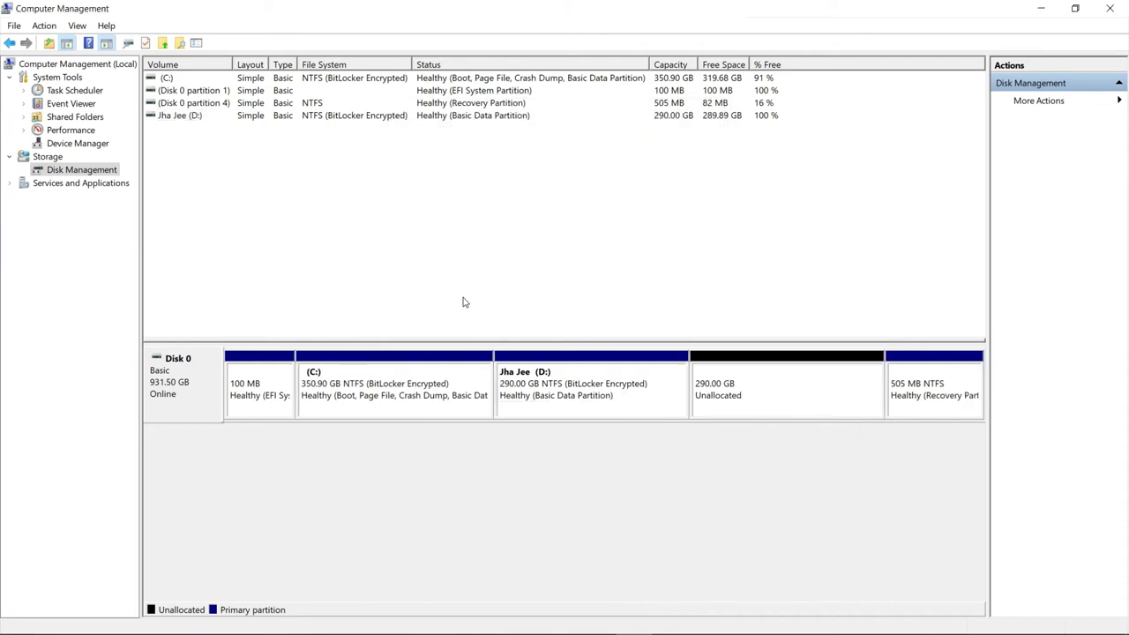
Start a new simple volume in the unallocated space after D:, using the full 296960 MB and drive letter E
right_click(785, 394)
left_click(849, 398)
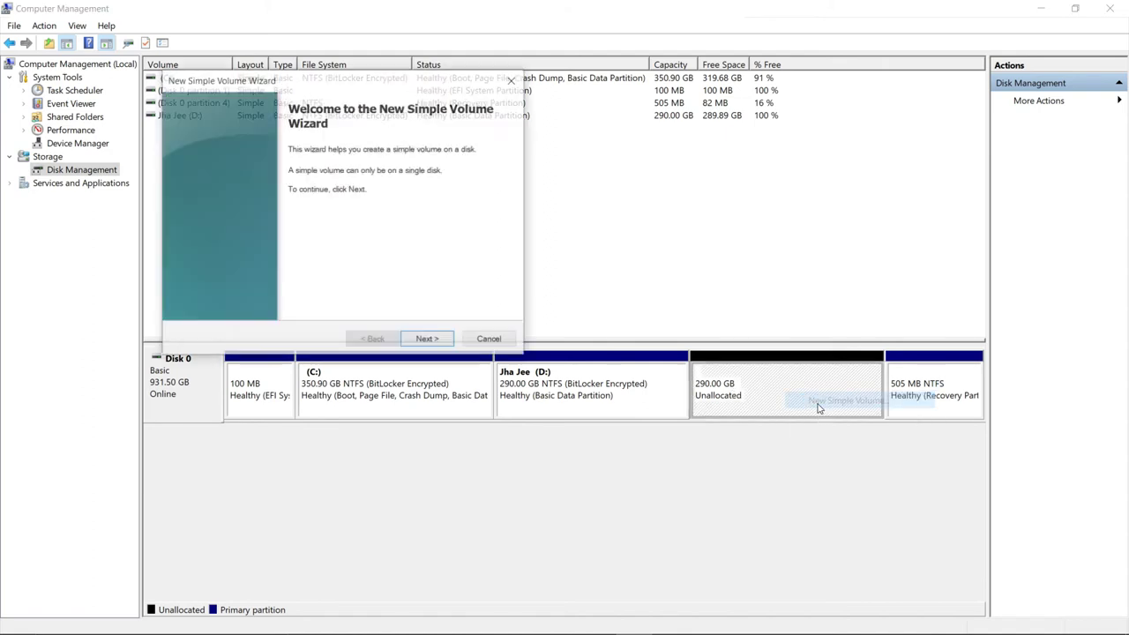
left_click(427, 340)
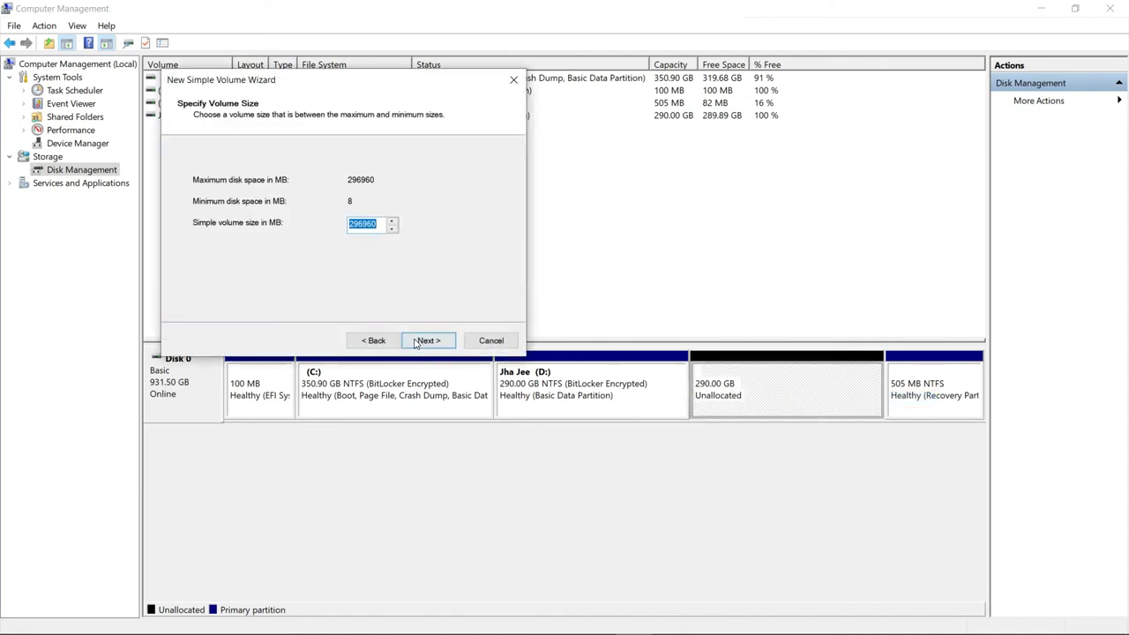
left_click(436, 344)
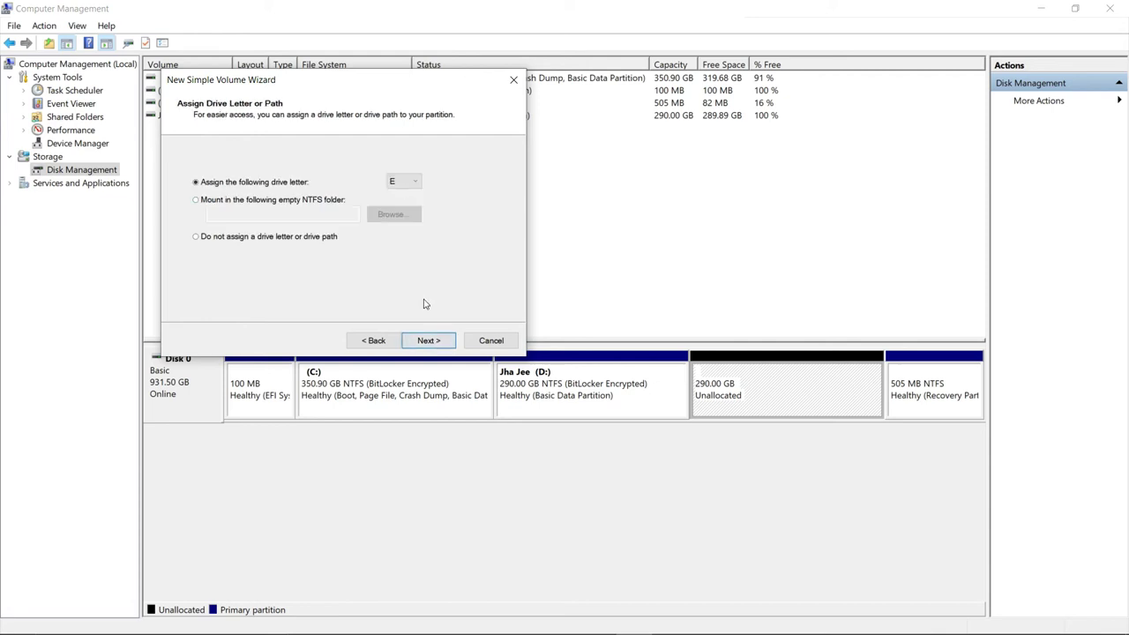
left_click(432, 340)
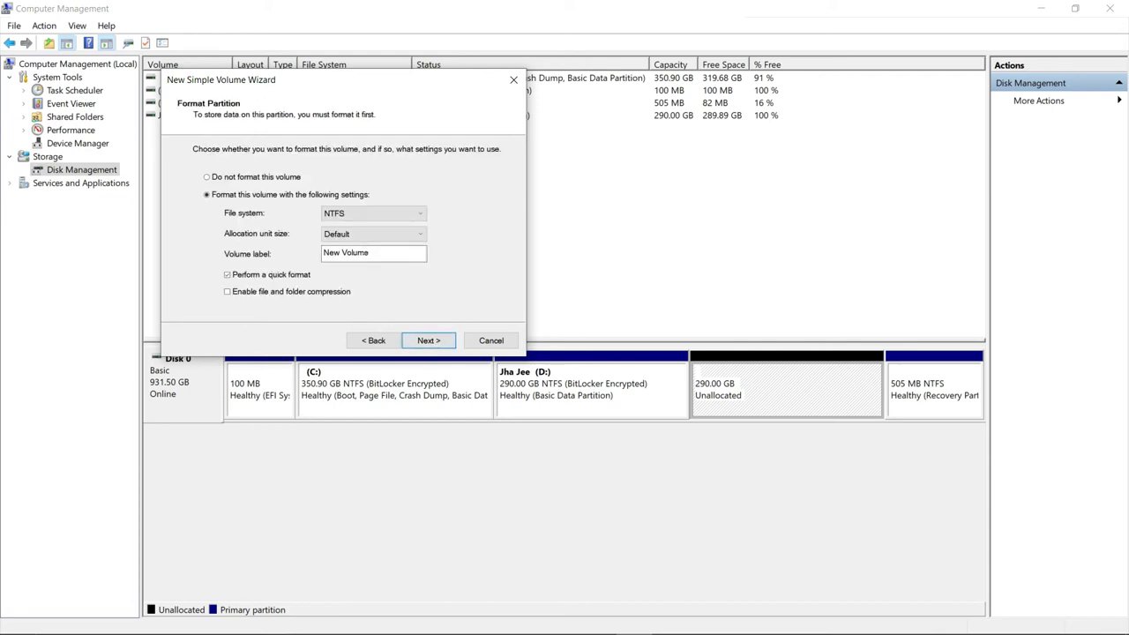
Label the new E: volume "My Drive", keep NTFS with quick format, and finish creating it
key("BackSpace")
key("BackSpace")
key("BackSpace")
key("BackSpace")
key("BackSpace")
key("BackSpace")
key("BackSpace")
key("BackSpace")
key("BackSpace")
key("BackSpace")
type("m")
key("BackSpace")
type("My di")
key("BackSpace")
key("BackSpace")
type("Drive")
left_click(432, 347)
left_click(429, 343)
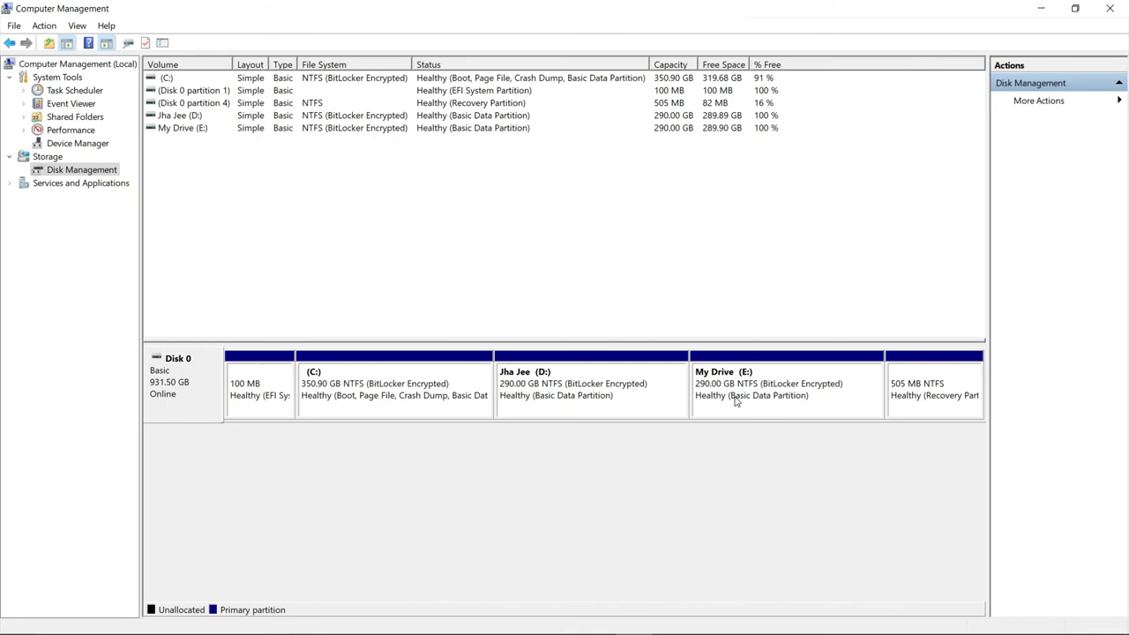
Delete the My Drive (E:) volume, accepting the loss of its encrypted data and forcing the deletion although it is in use
right_click(779, 379)
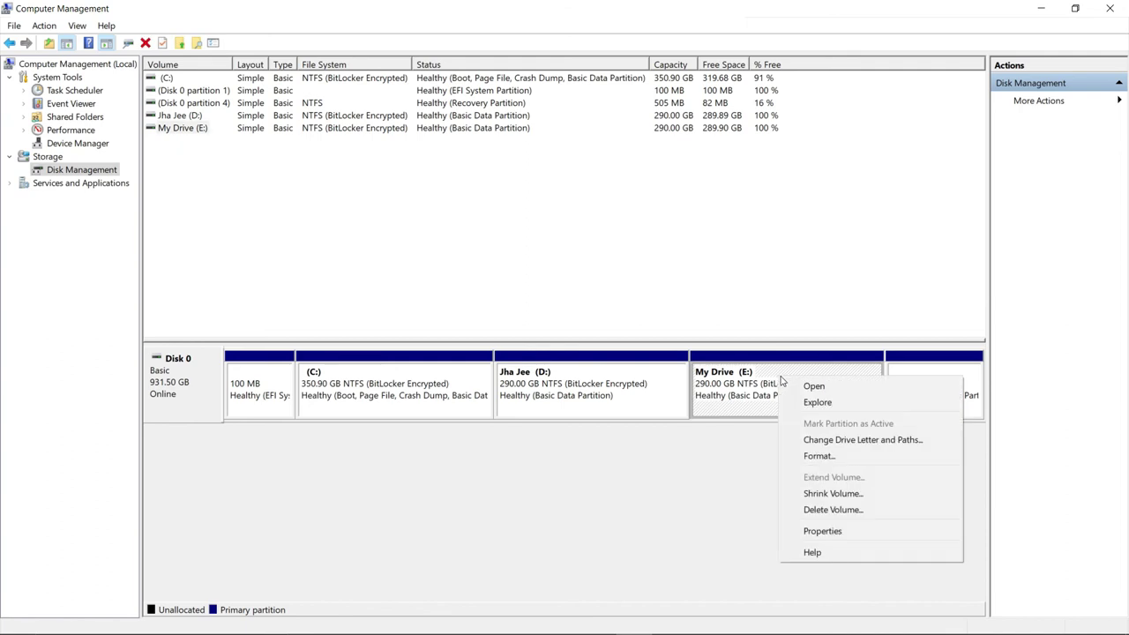
left_click(823, 512)
left_click(629, 436)
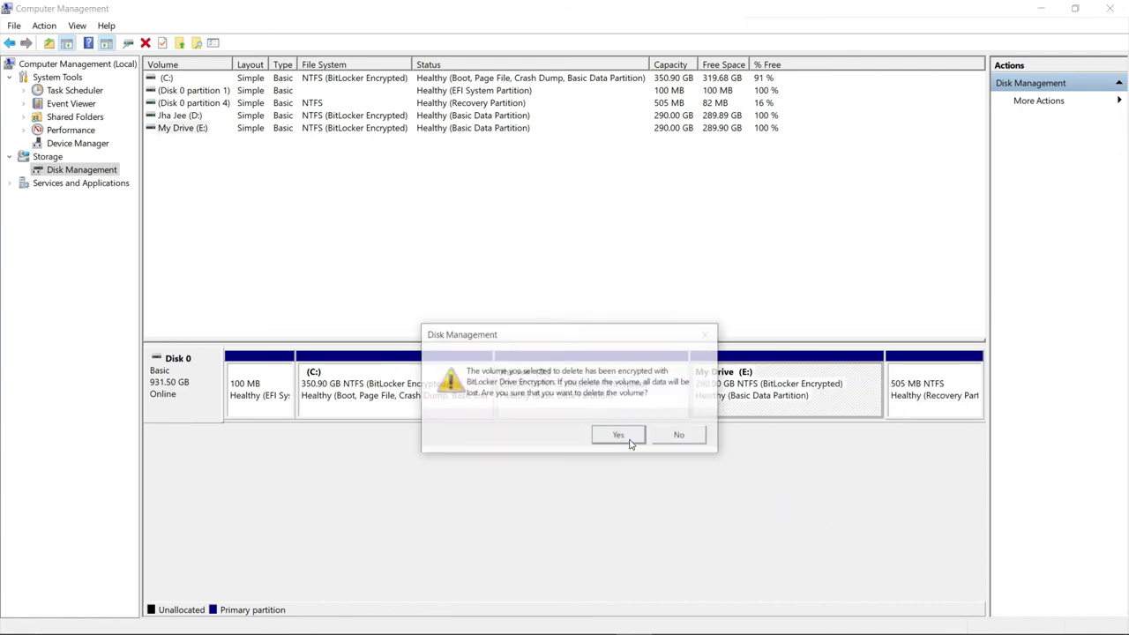
left_click(627, 439)
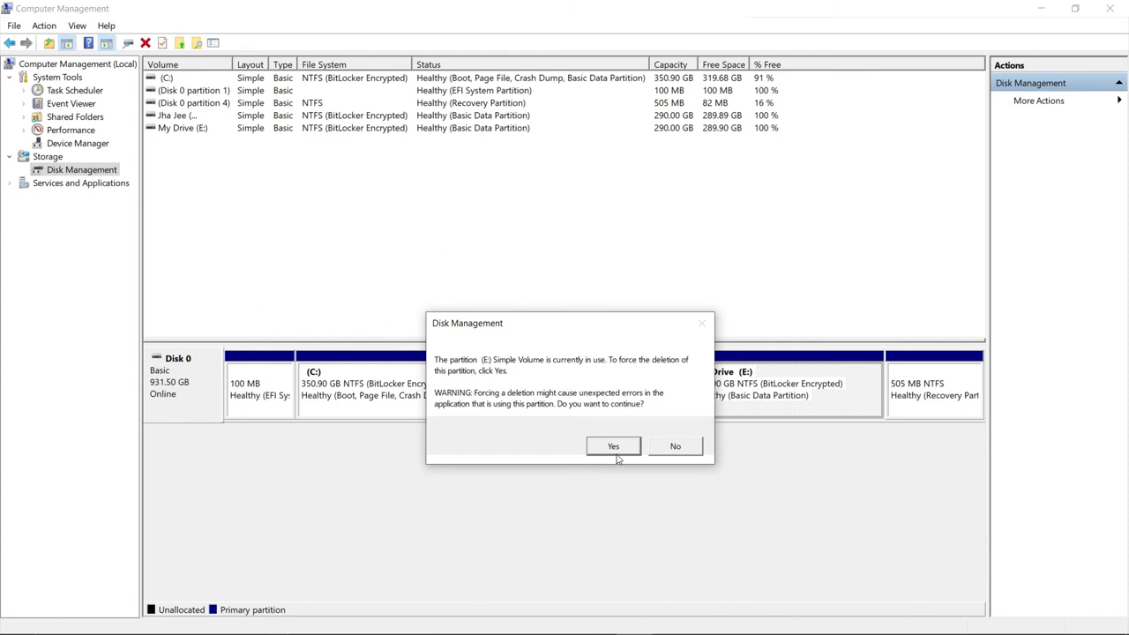
left_click(613, 447)
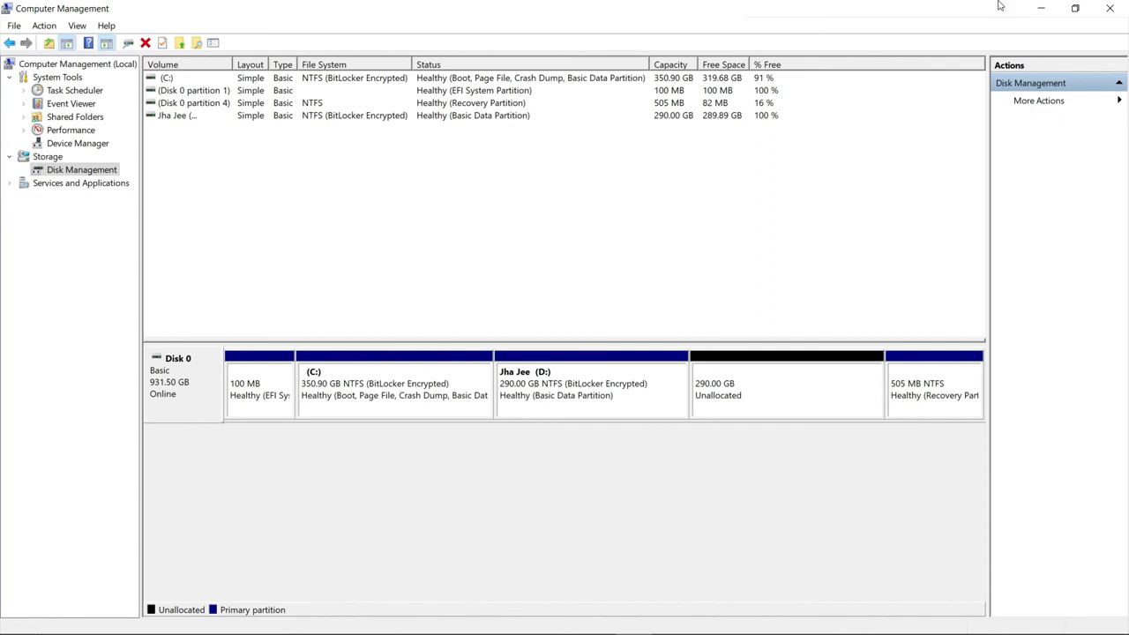
Minimize Computer Management and check the remaining drives under This PC in File Explorer
left_click(1034, 10)
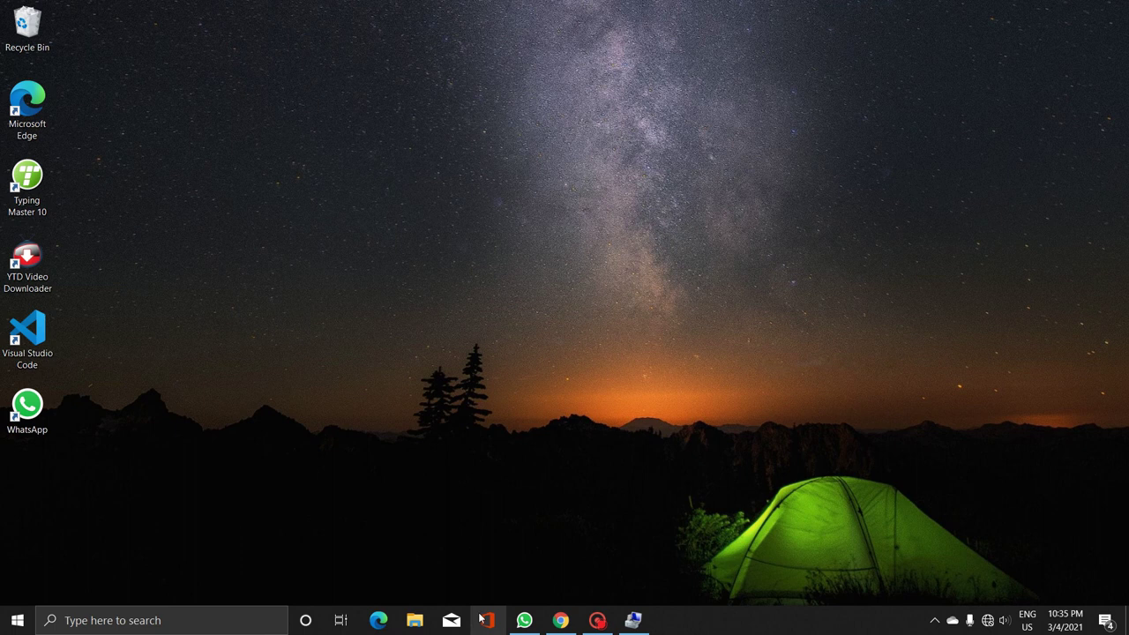
left_click(417, 621)
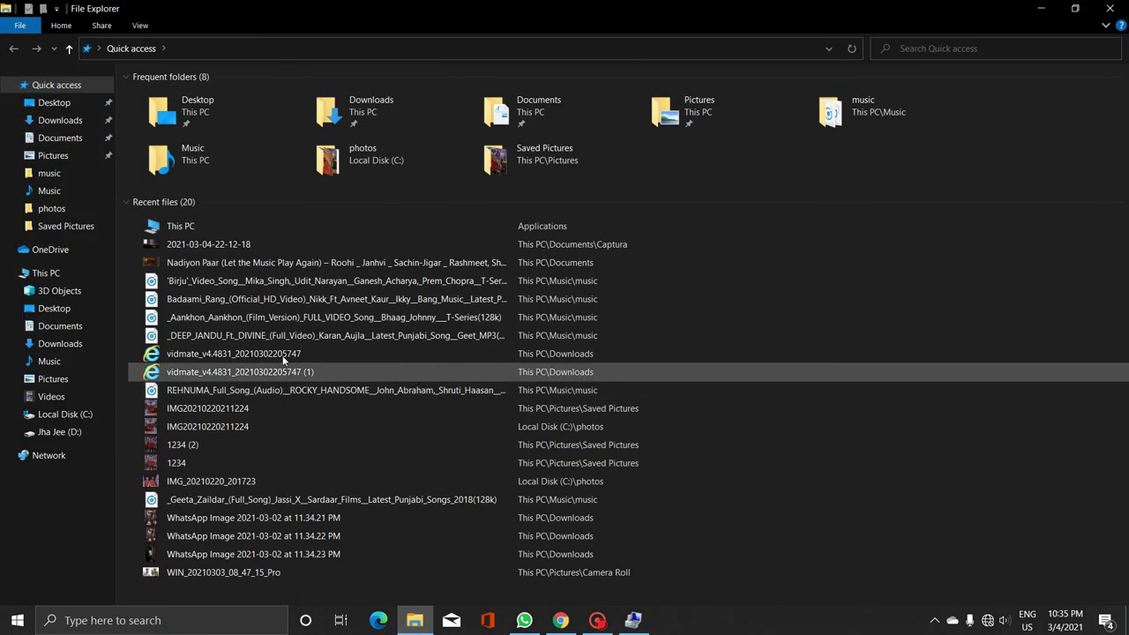
left_click(44, 273)
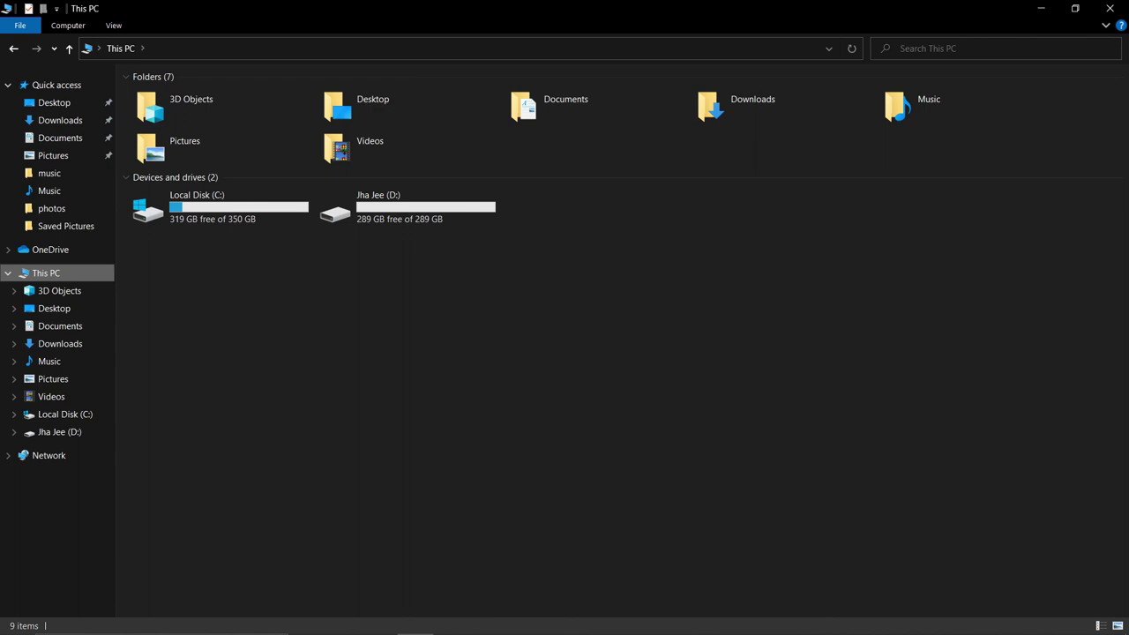
Switch back to Computer Management and extend the D: volume by the full 296960 MB of adjacent unallocated space on Disk 0
mouse_move(486, 630)
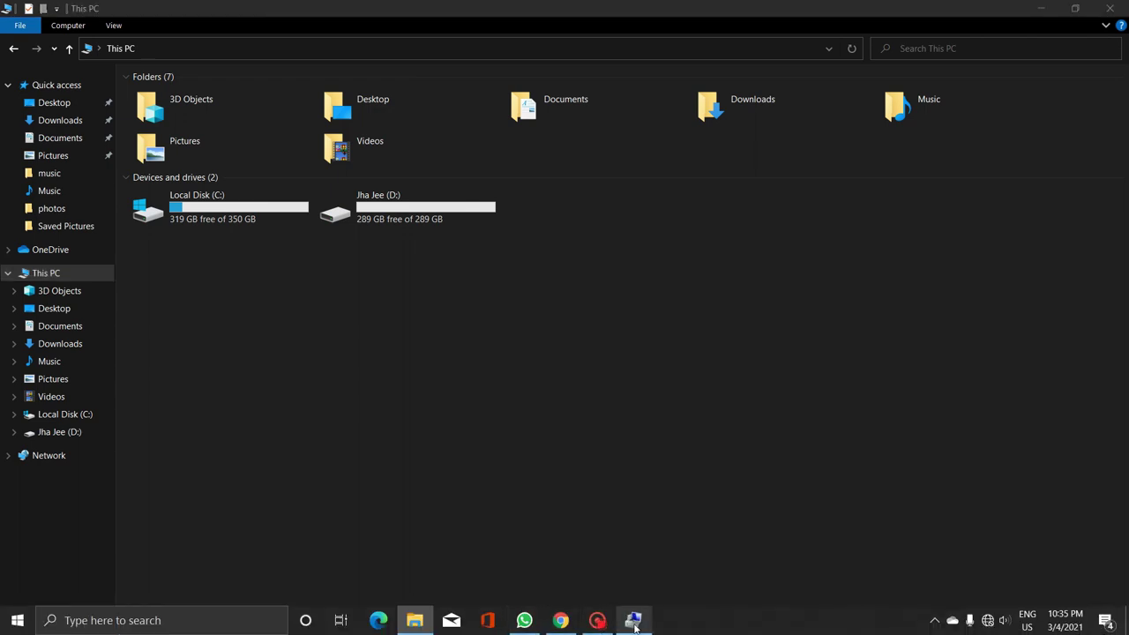
left_click(633, 621)
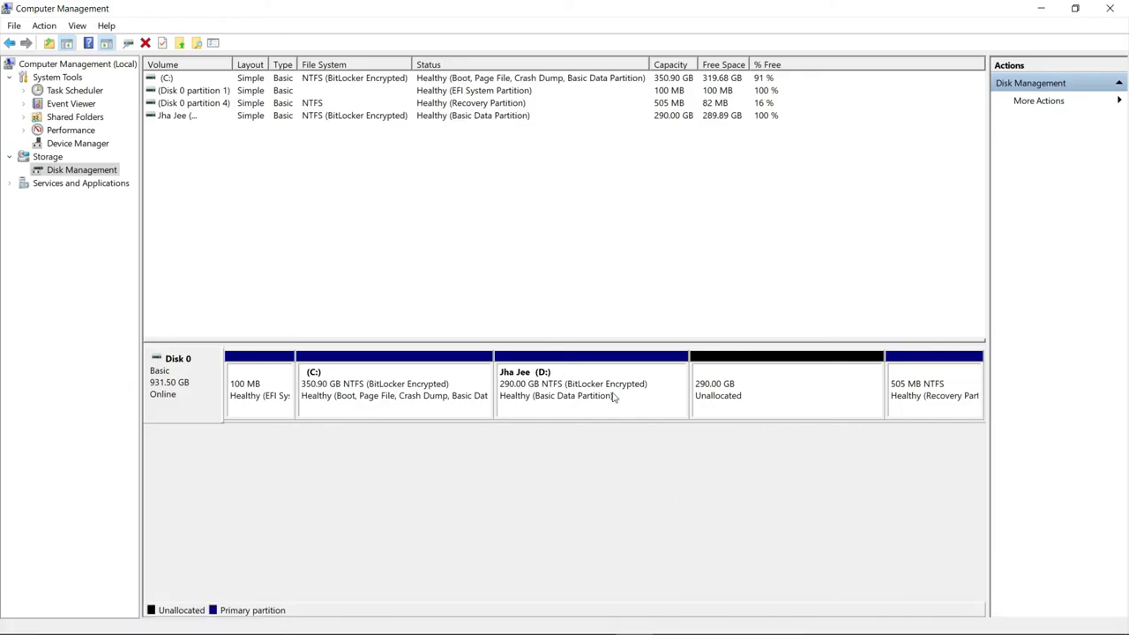
right_click(663, 391)
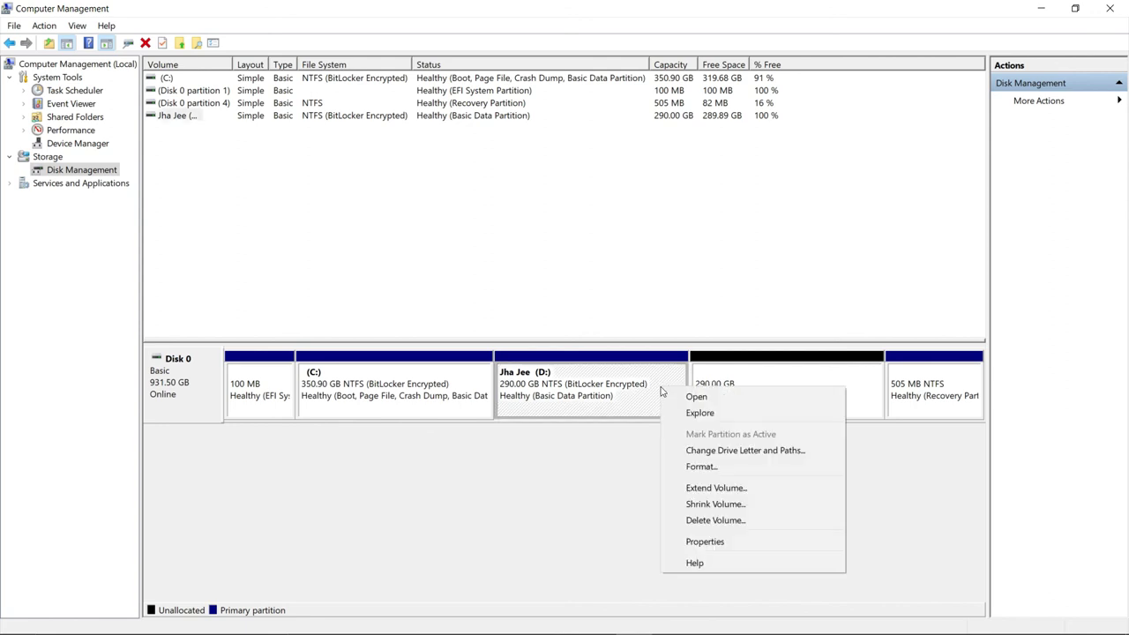
left_click(596, 467)
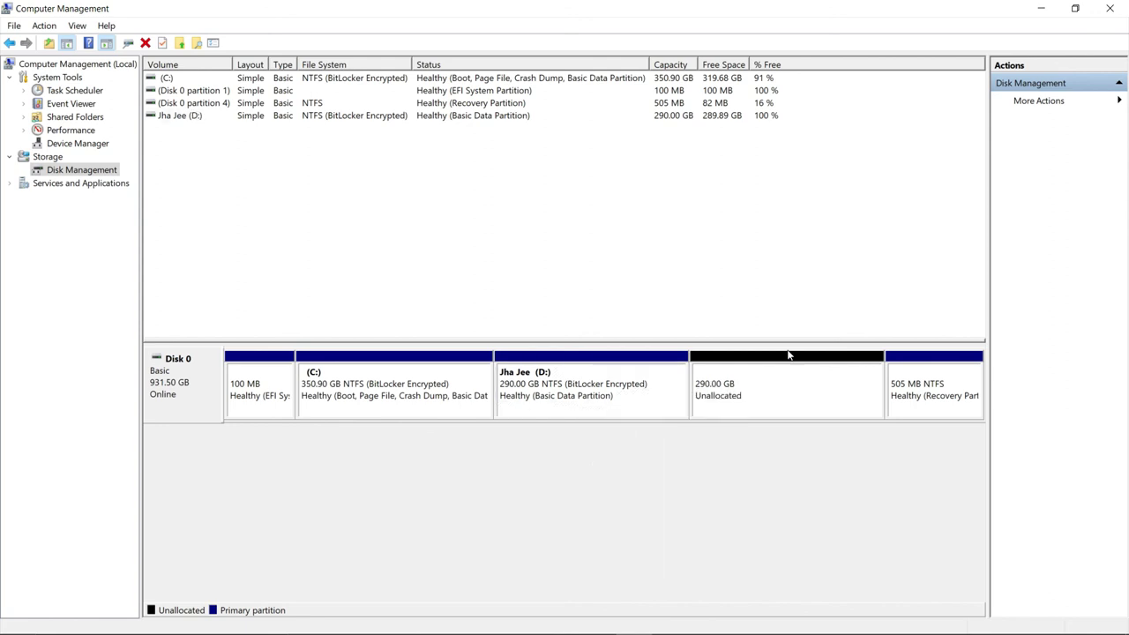
right_click(646, 377)
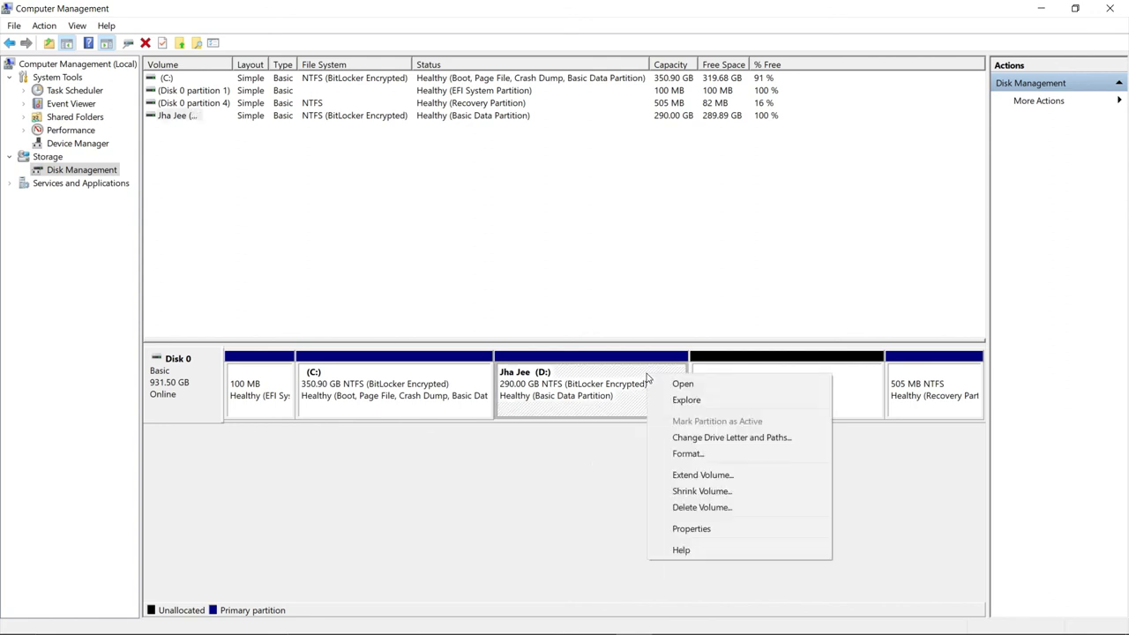
left_click(692, 476)
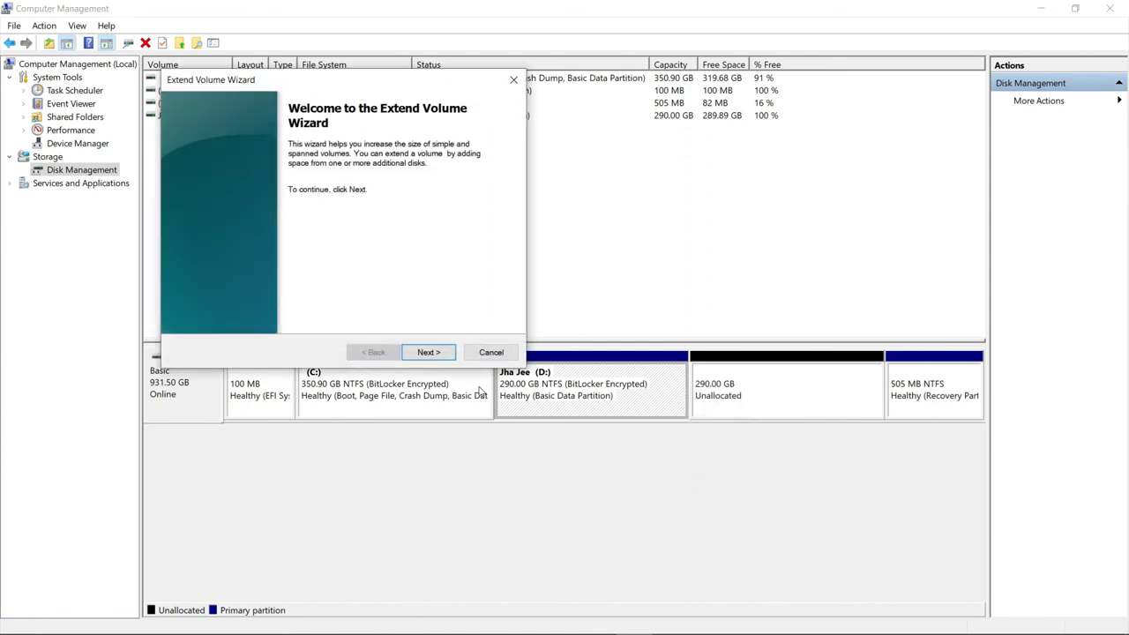
left_click(428, 353)
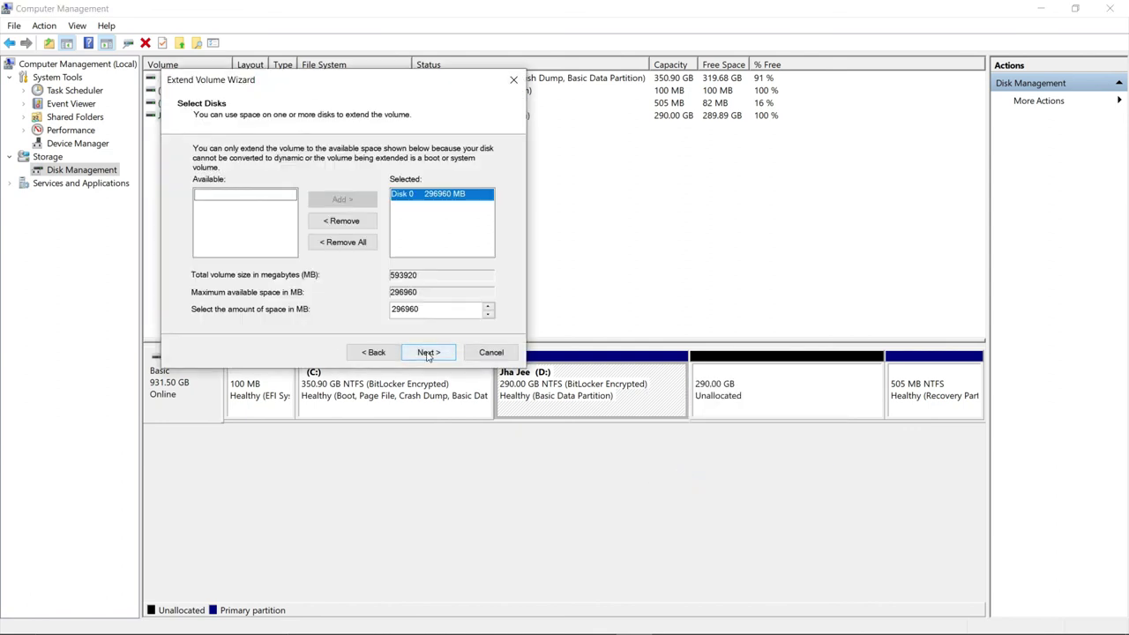
left_click(427, 353)
left_click(429, 353)
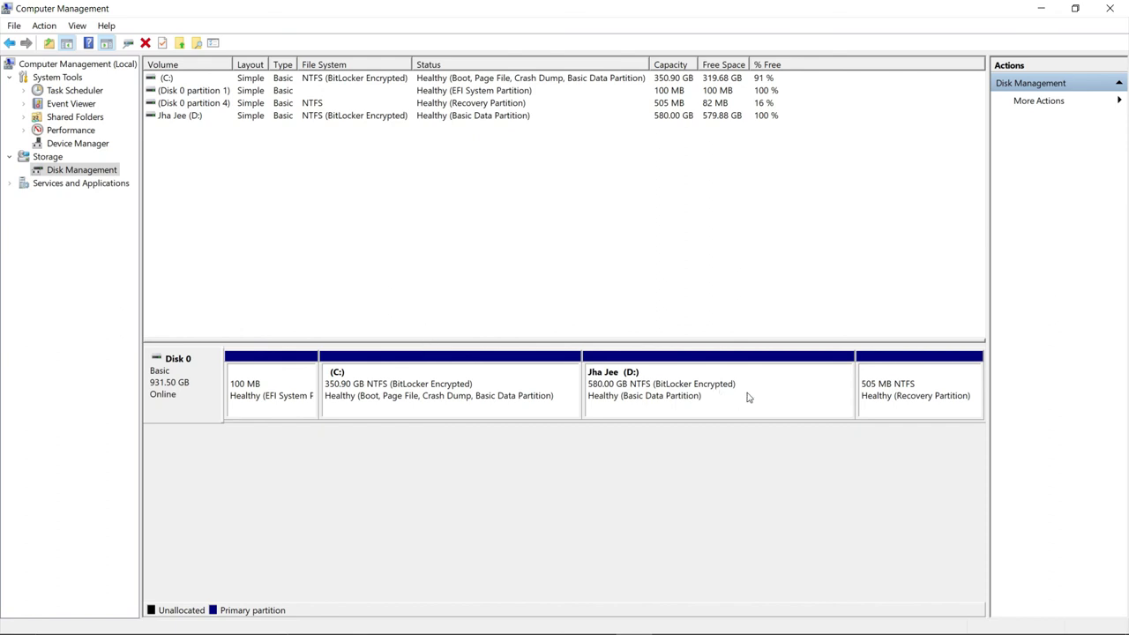
Switch to File Explorer, refresh This PC to check the D: drive's size, and minimize the window
mouse_move(635, 629)
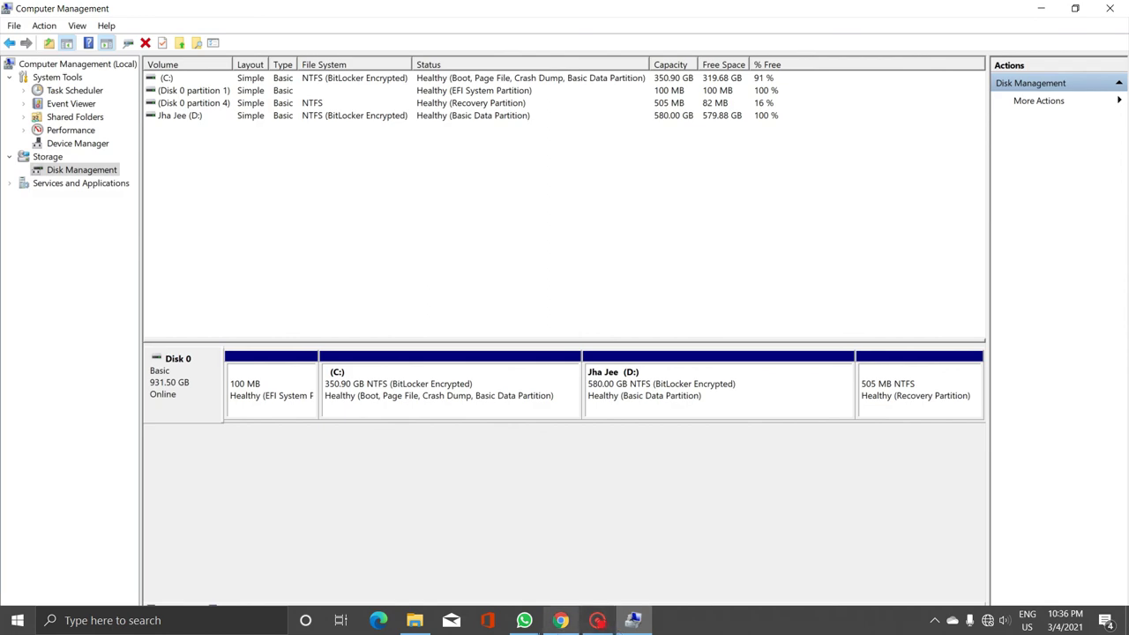
left_click(414, 620)
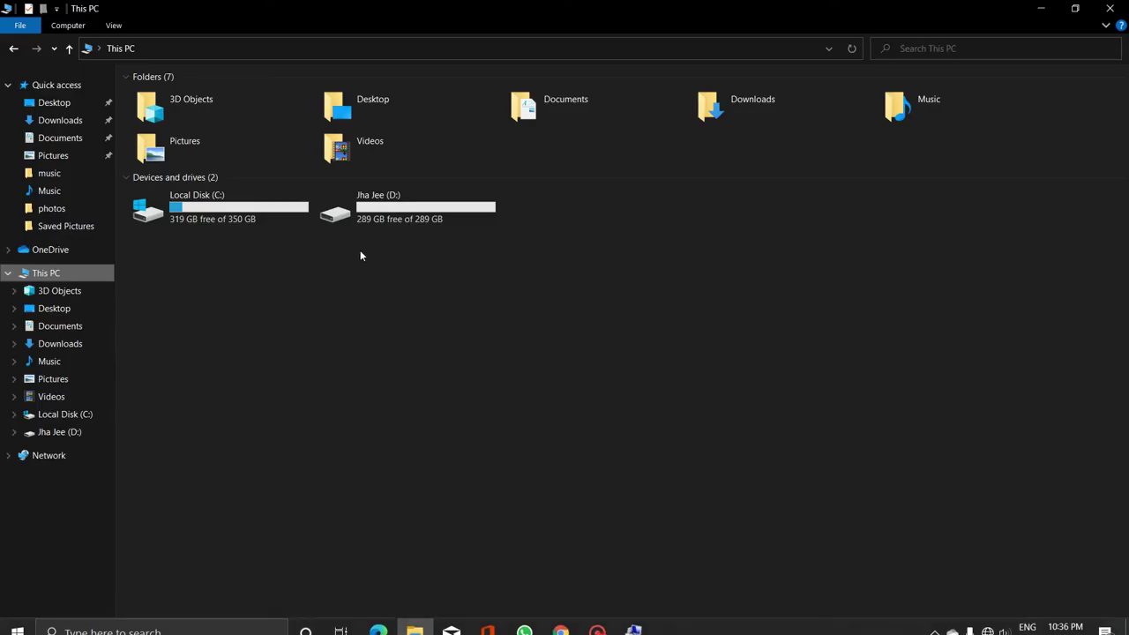
right_click(378, 315)
left_click(417, 374)
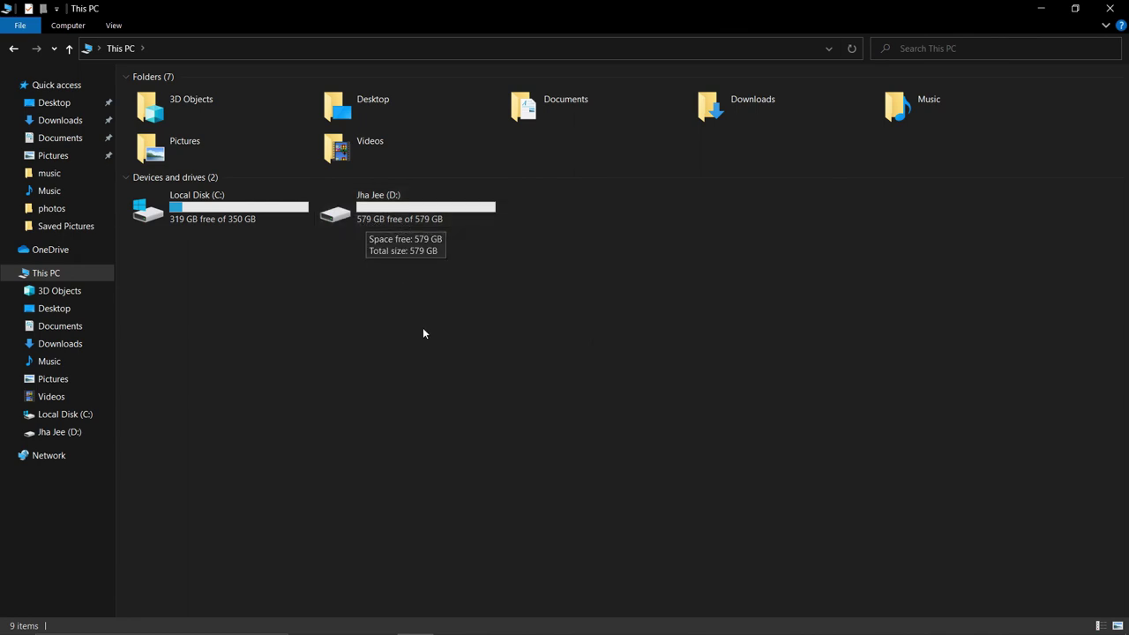
left_click(1043, 12)
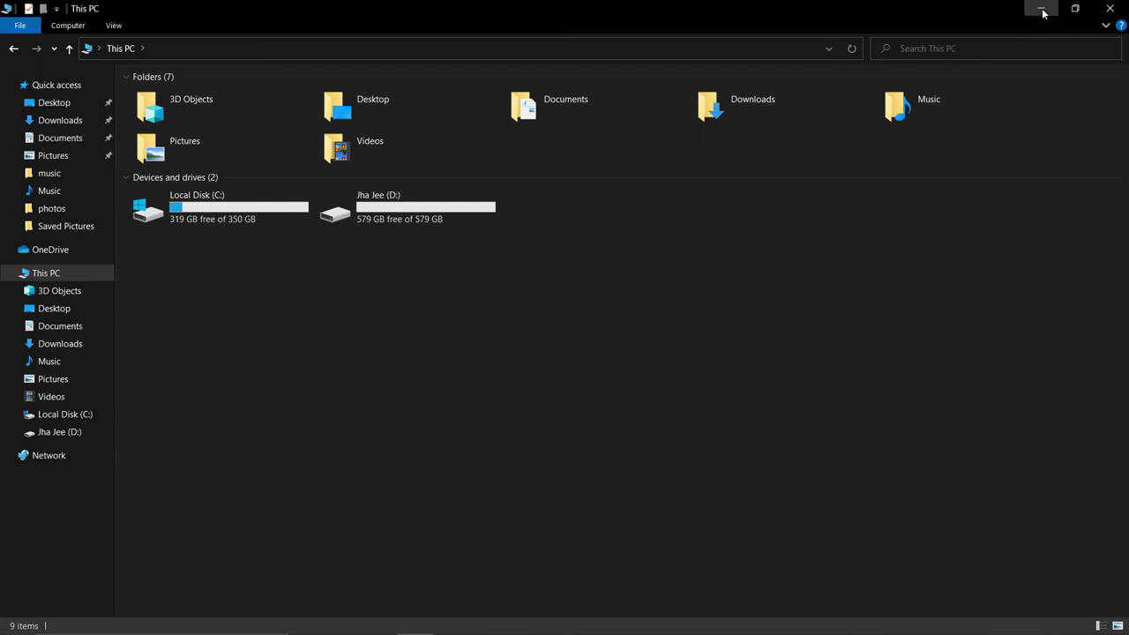